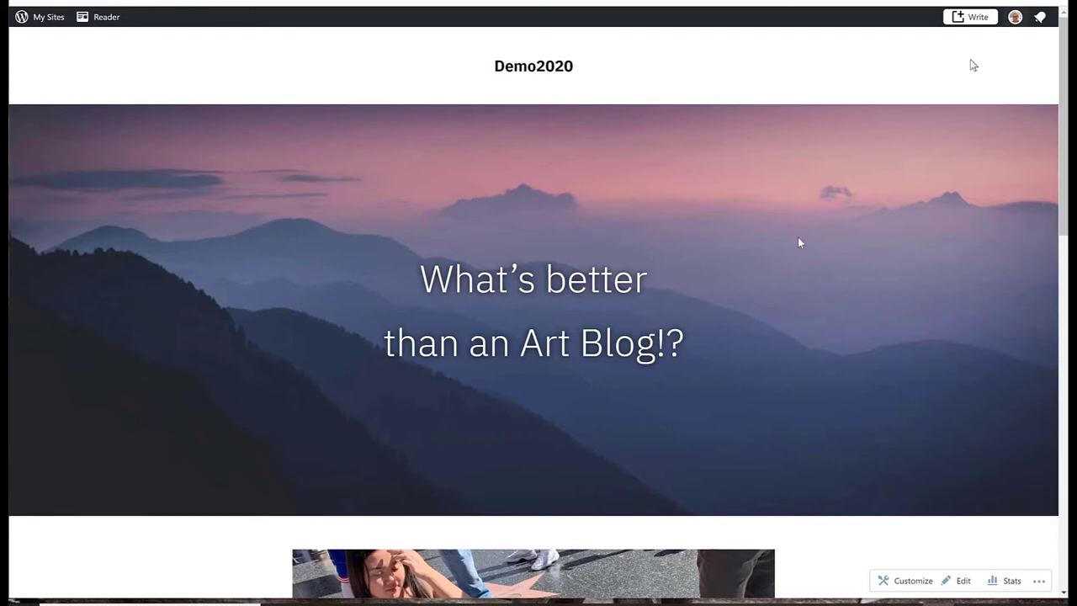
# Scroll the Demo2020 front page down and back up.
pyautogui.scroll(-10, 705, 425)
pyautogui.scroll(10, 705, 425)
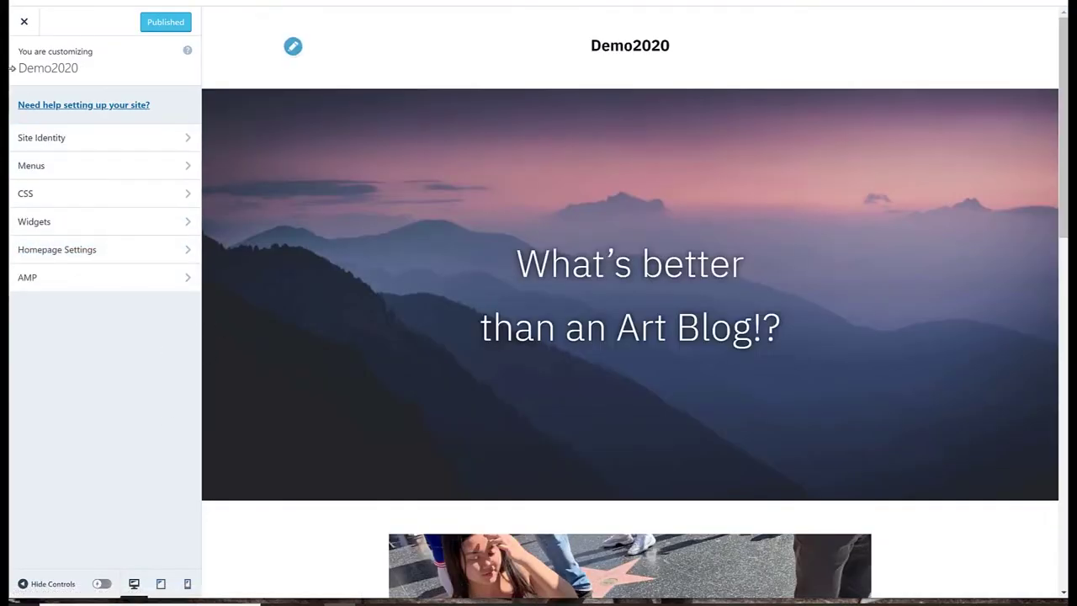
pyautogui.click(25, 22)
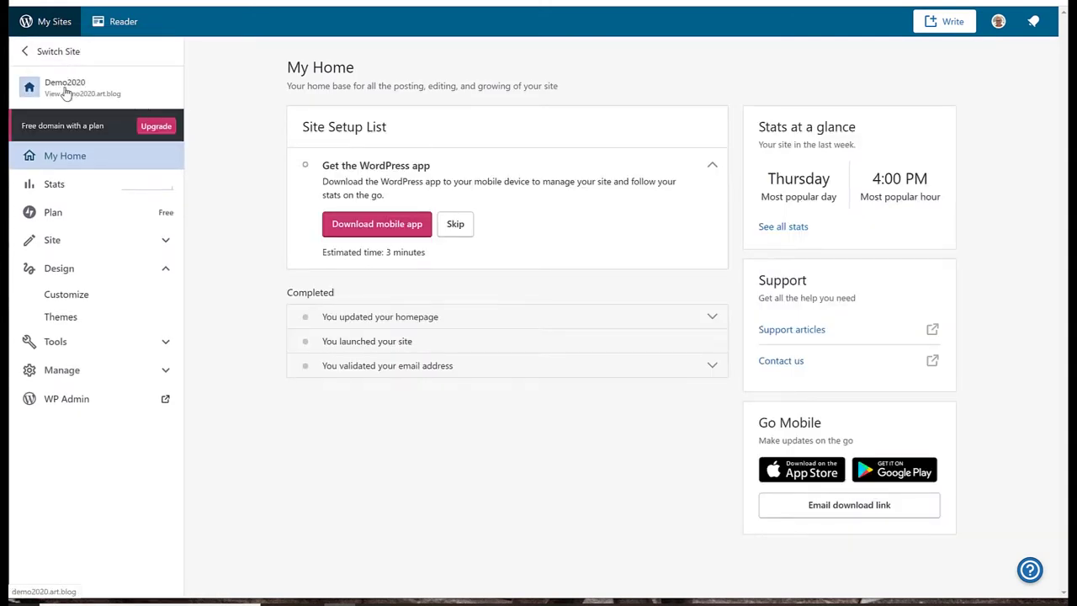
pyautogui.click(161, 269)
pyautogui.click(162, 242)
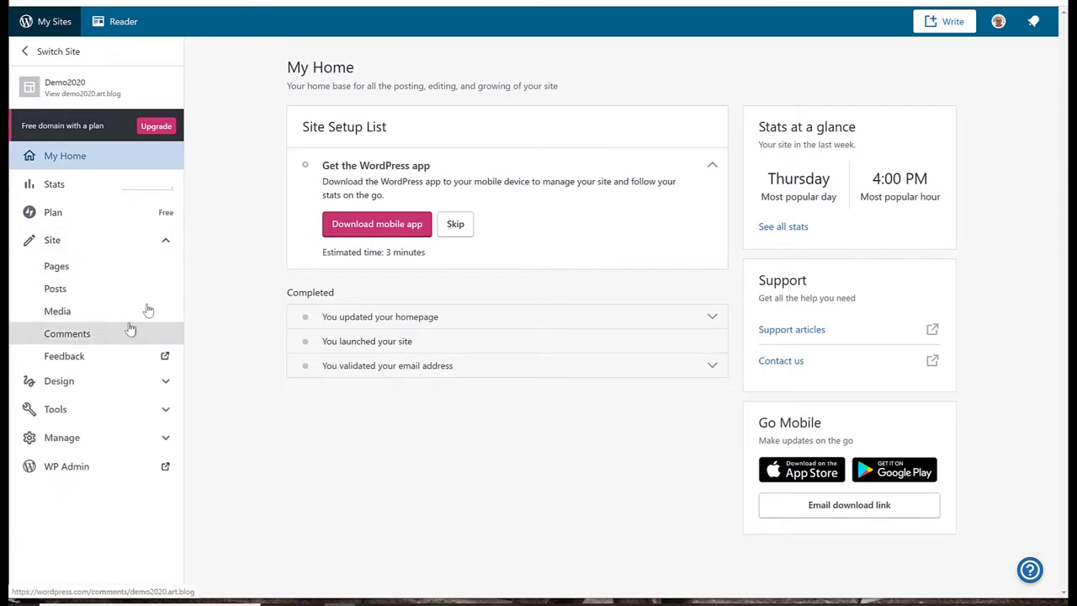
pyautogui.click(165, 240)
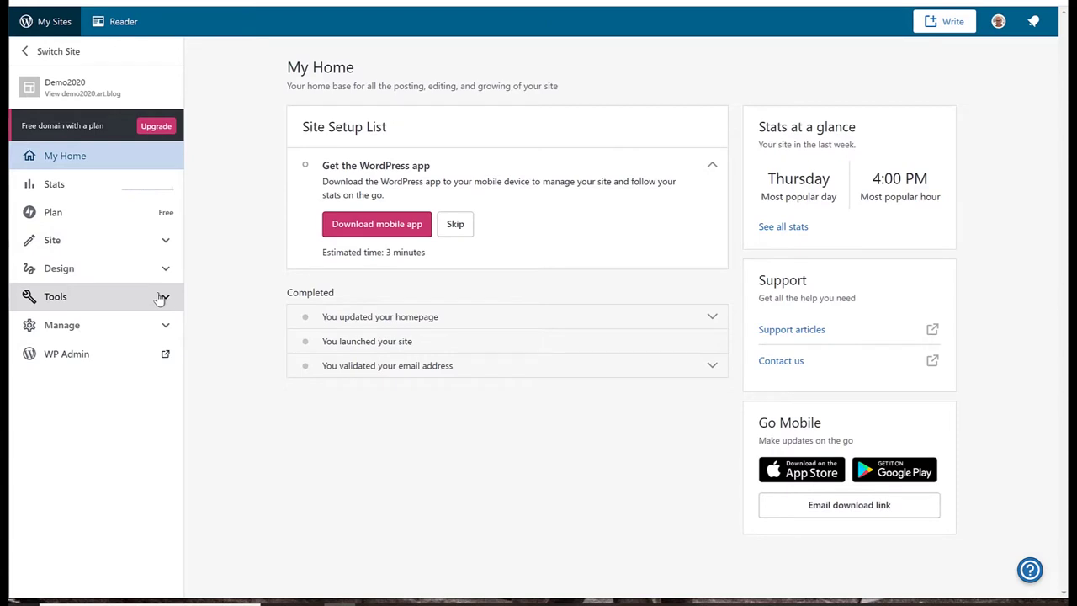
pyautogui.click(166, 329)
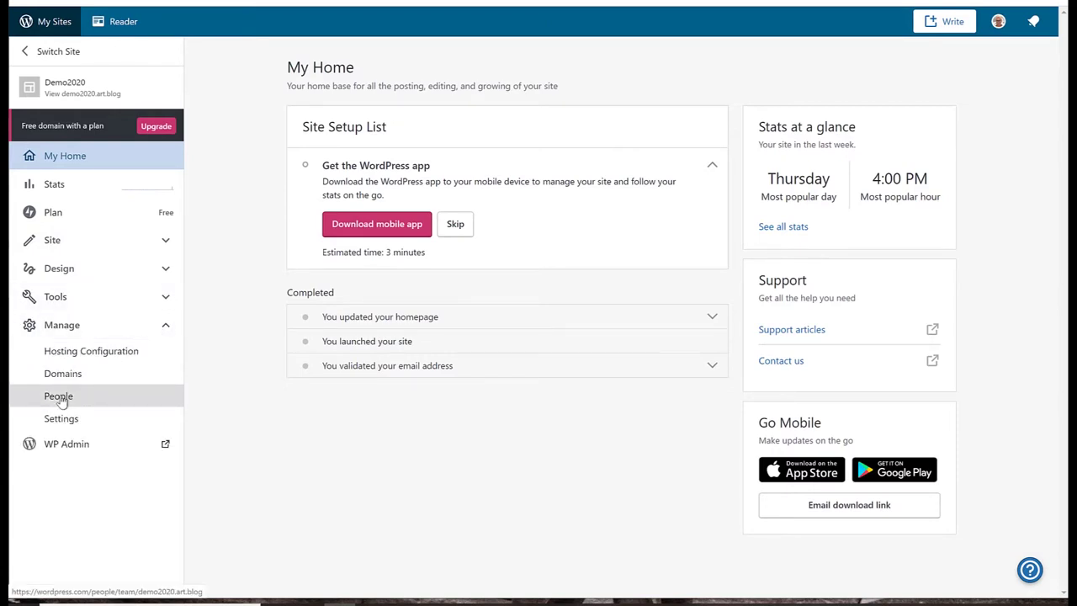
pyautogui.click(165, 329)
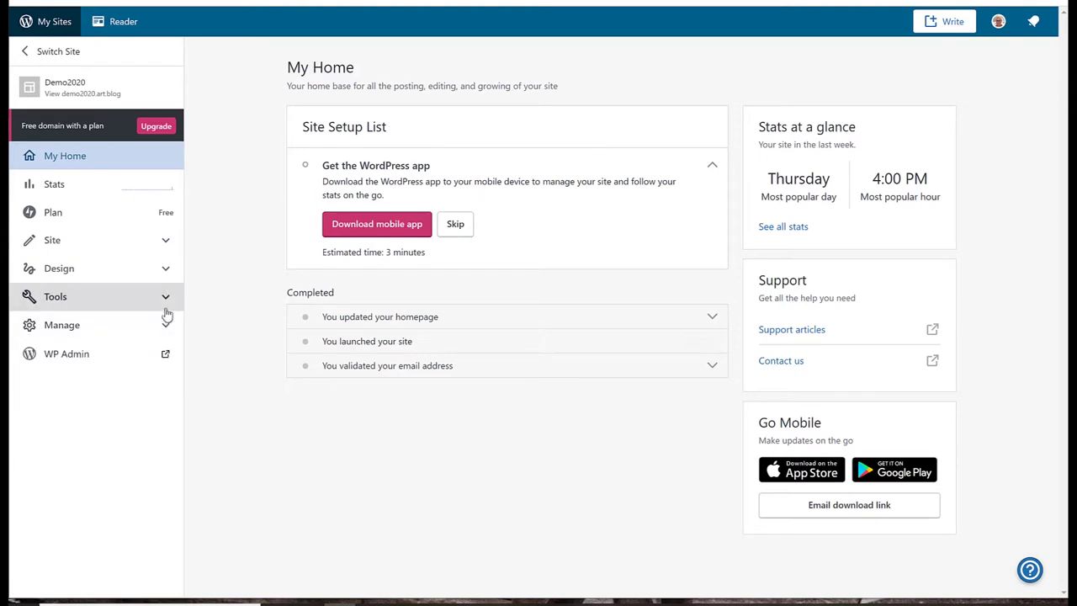
pyautogui.click(166, 271)
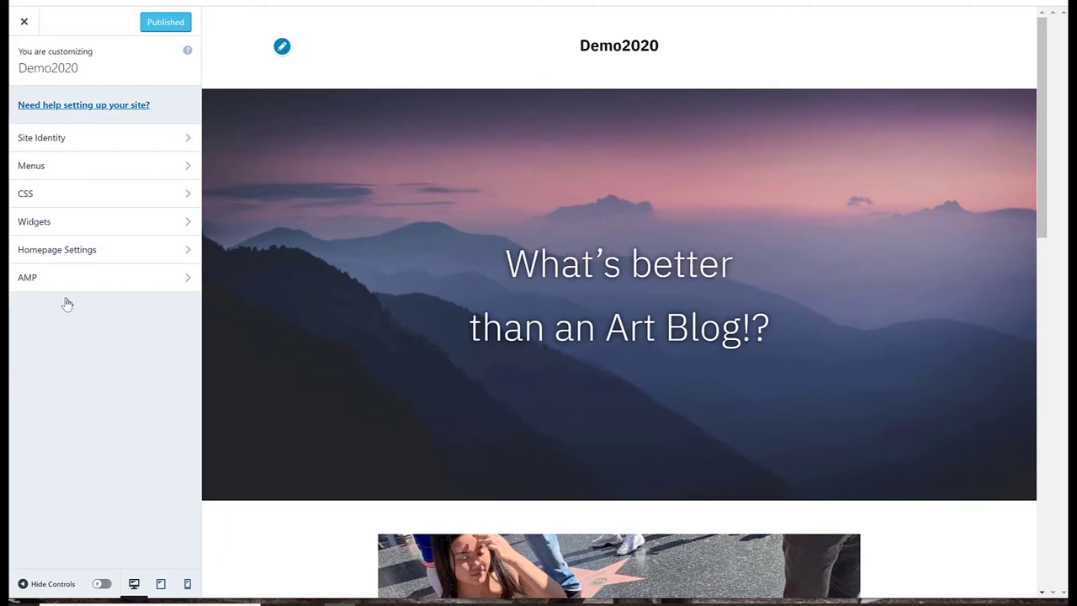
# Look through the Site Identity and Homepage Settings sections of the Customizer.
pyautogui.click(87, 147)
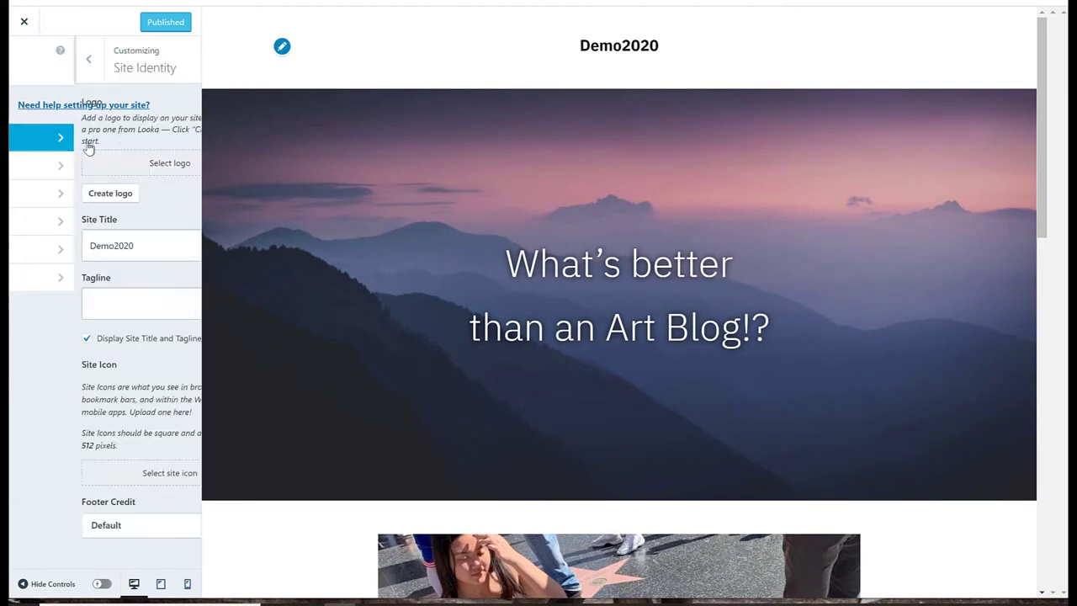
pyautogui.click(16, 65)
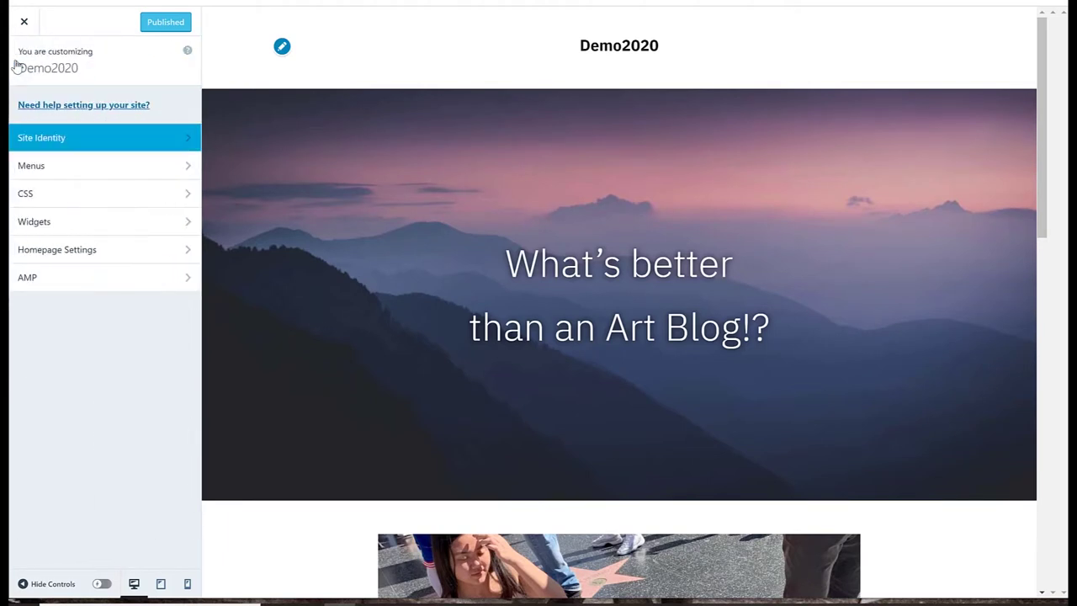
pyautogui.click(90, 256)
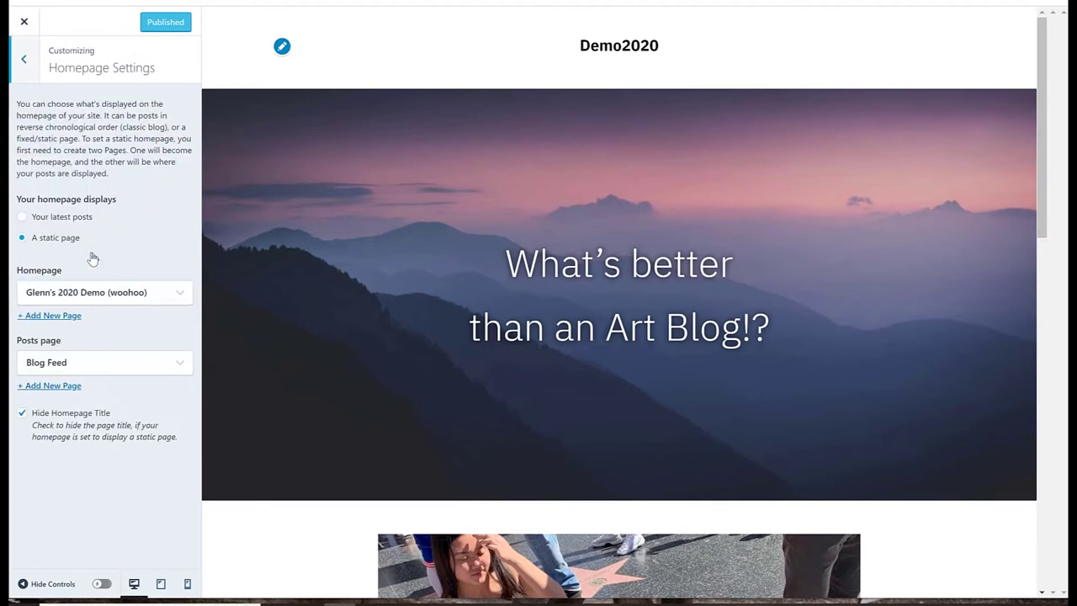
pyautogui.click(23, 66)
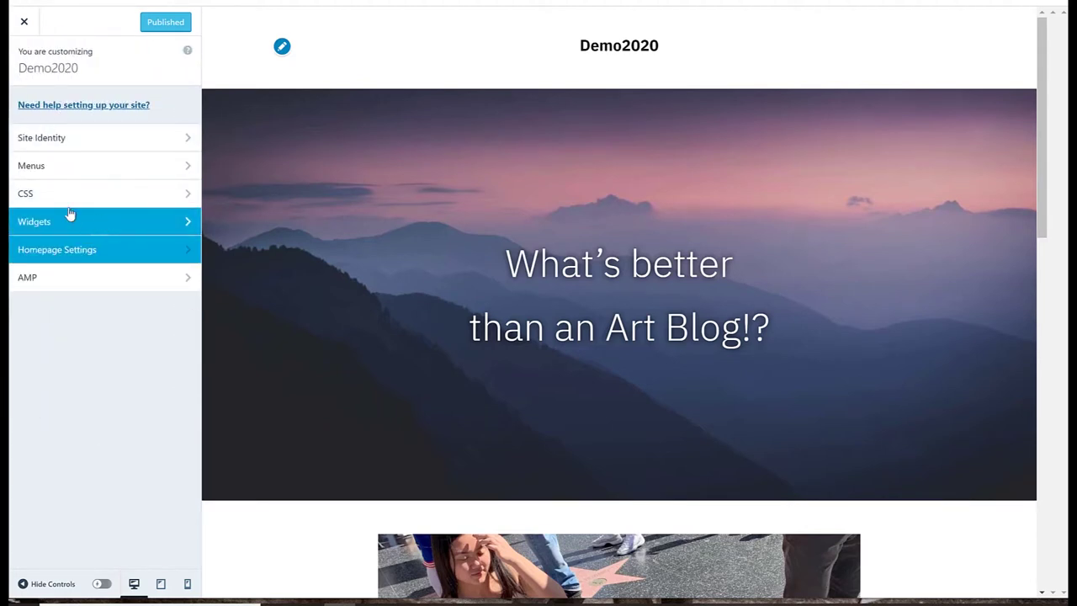
# Inspect the Menus panel, the Primary menu and all menu locations.
pyautogui.click(171, 172)
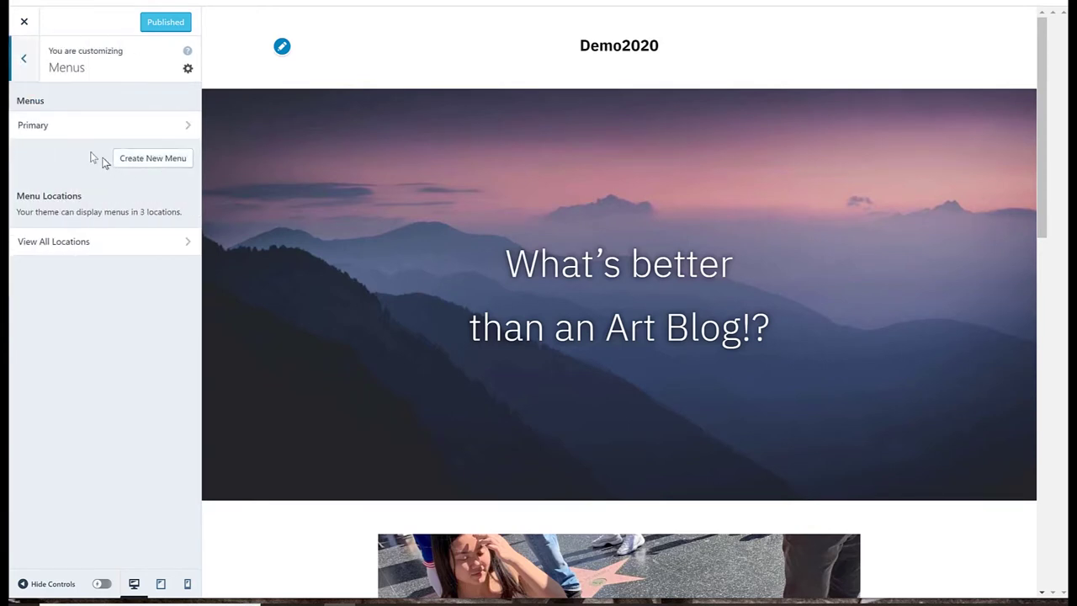
pyautogui.click(141, 131)
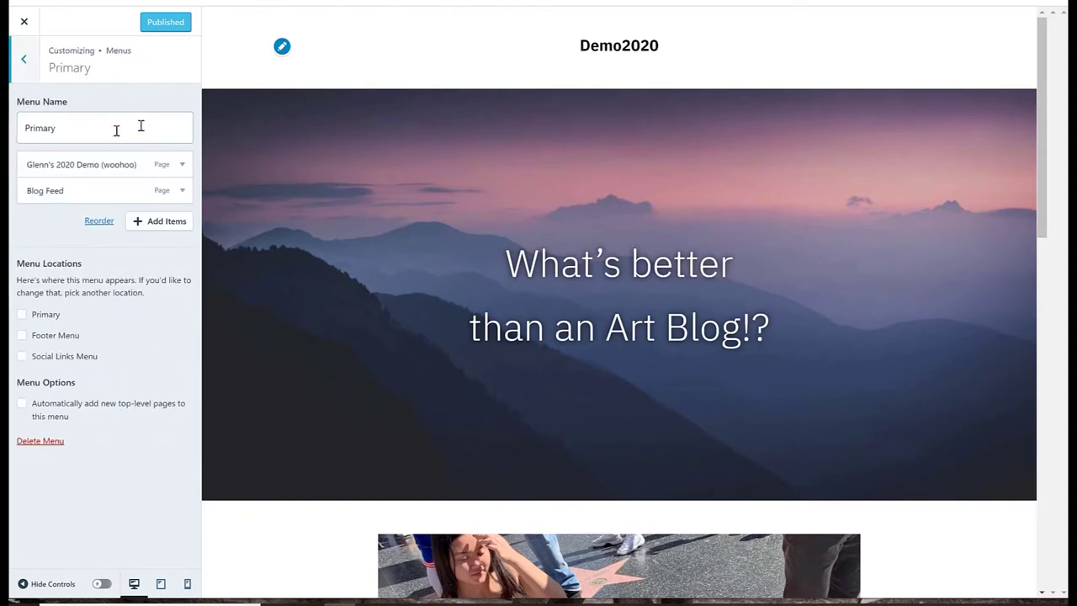
pyautogui.click(26, 62)
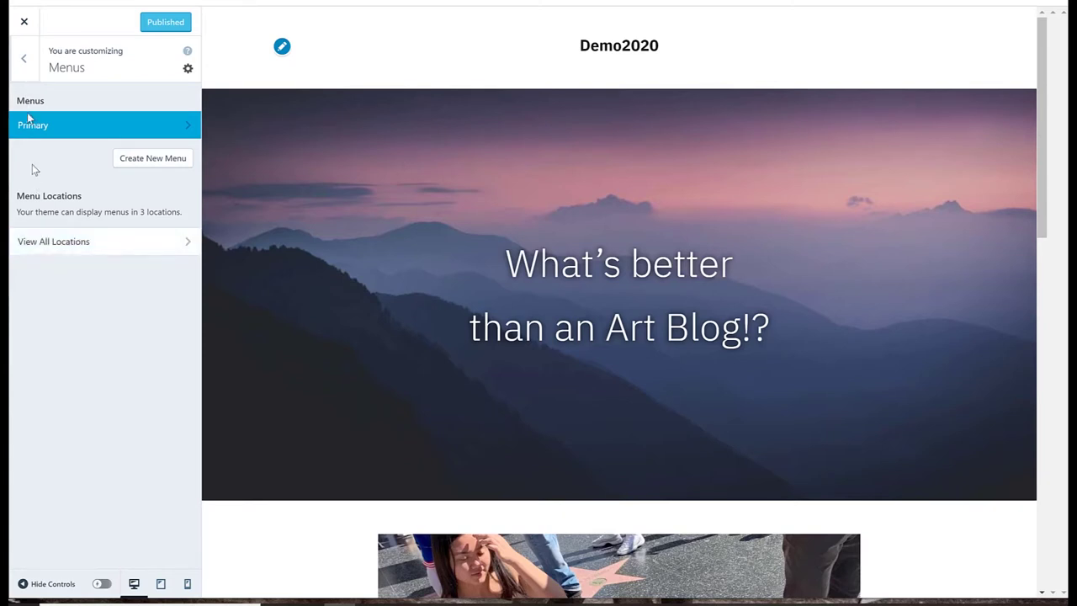
pyautogui.click(55, 253)
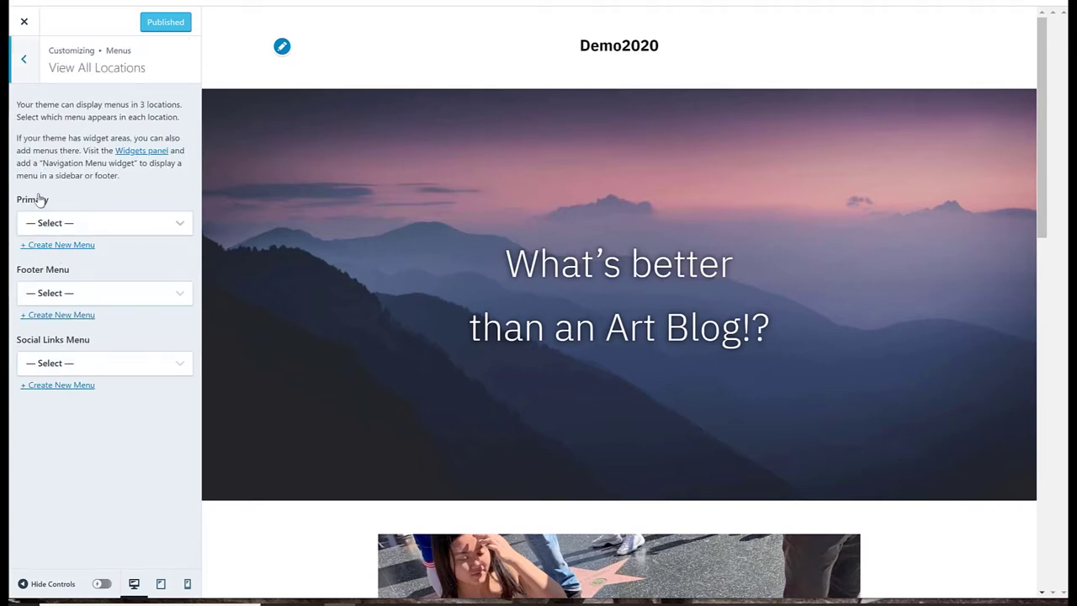
pyautogui.click(23, 59)
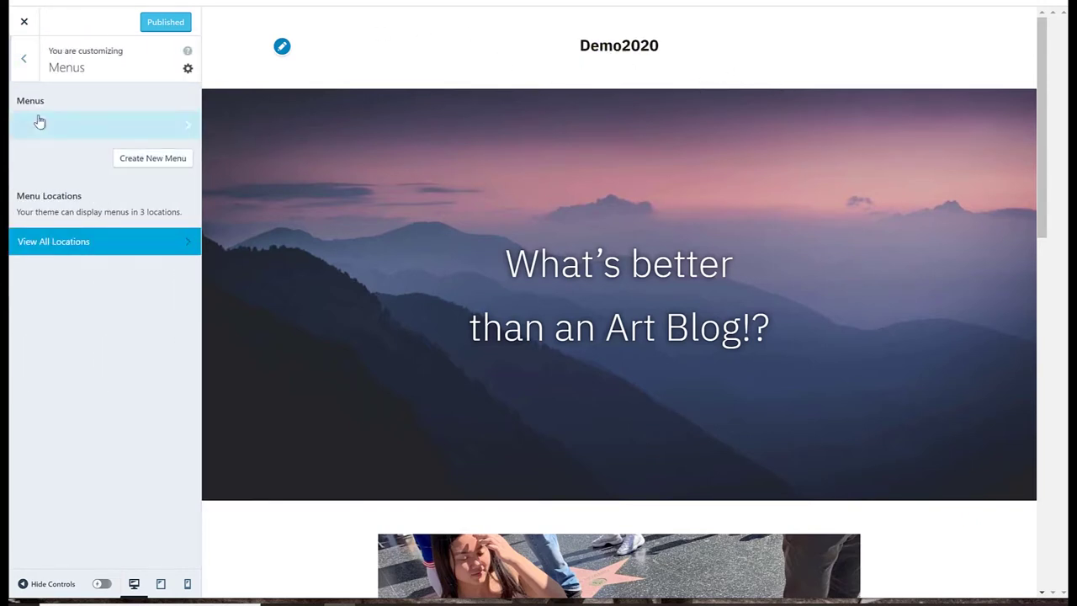
# Create 'Demo Menu' assigned to the Primary, Footer Menu and Social Links Menu locations.
pyautogui.click(179, 160)
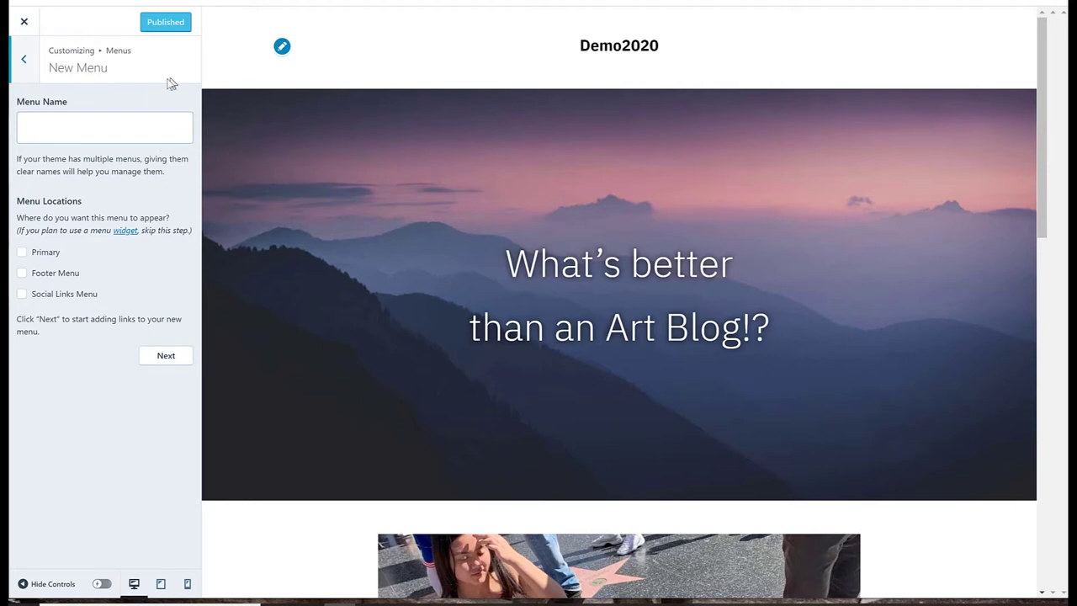
pyautogui.click(154, 126)
pyautogui.write('Demo Menu')
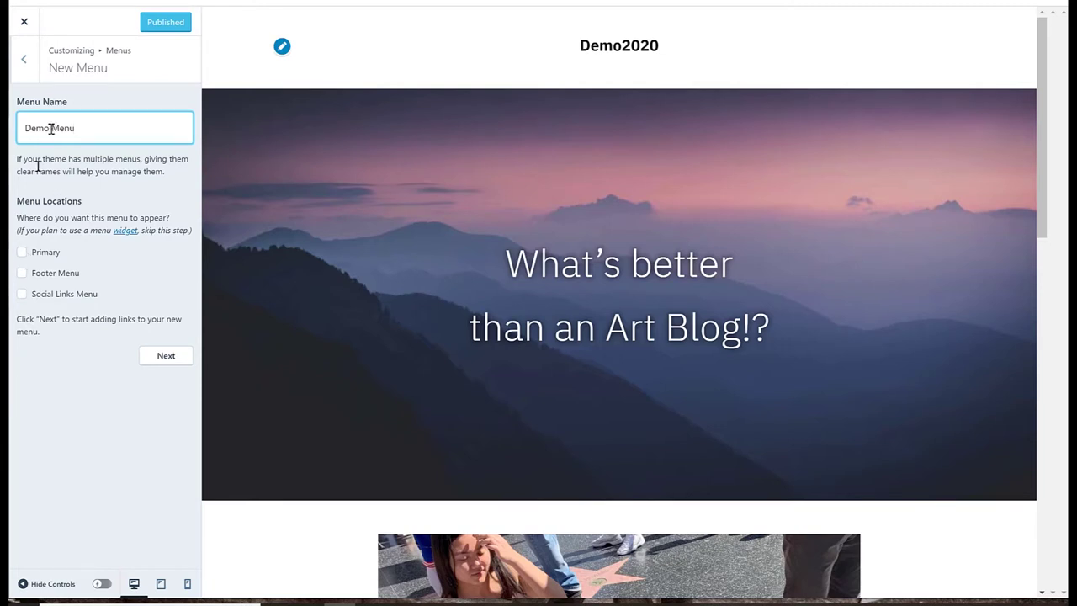
pyautogui.click(21, 252)
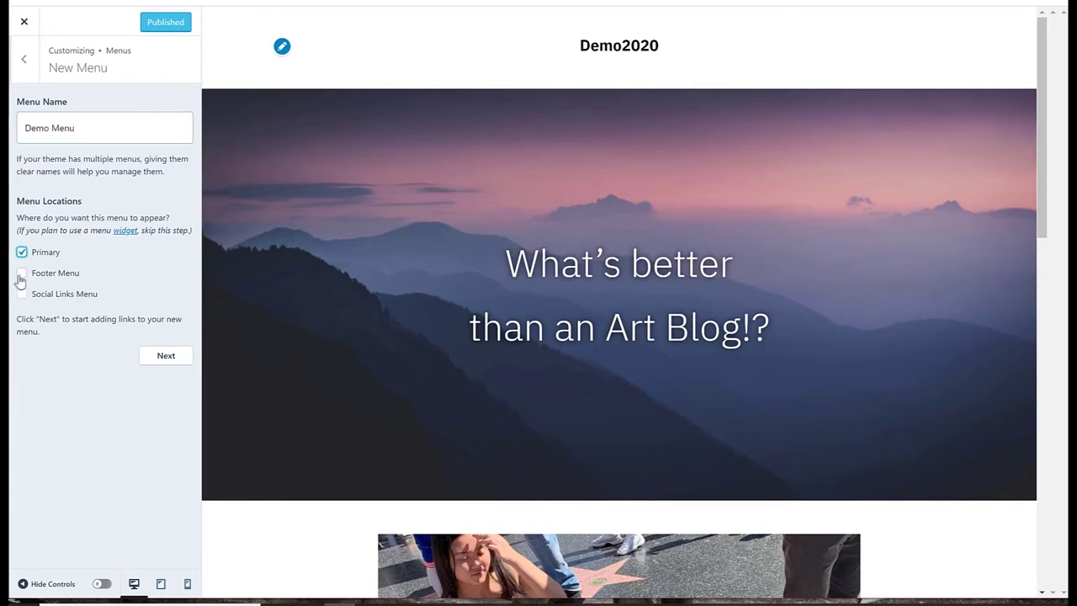
pyautogui.click(22, 272)
pyautogui.click(22, 295)
pyautogui.click(163, 361)
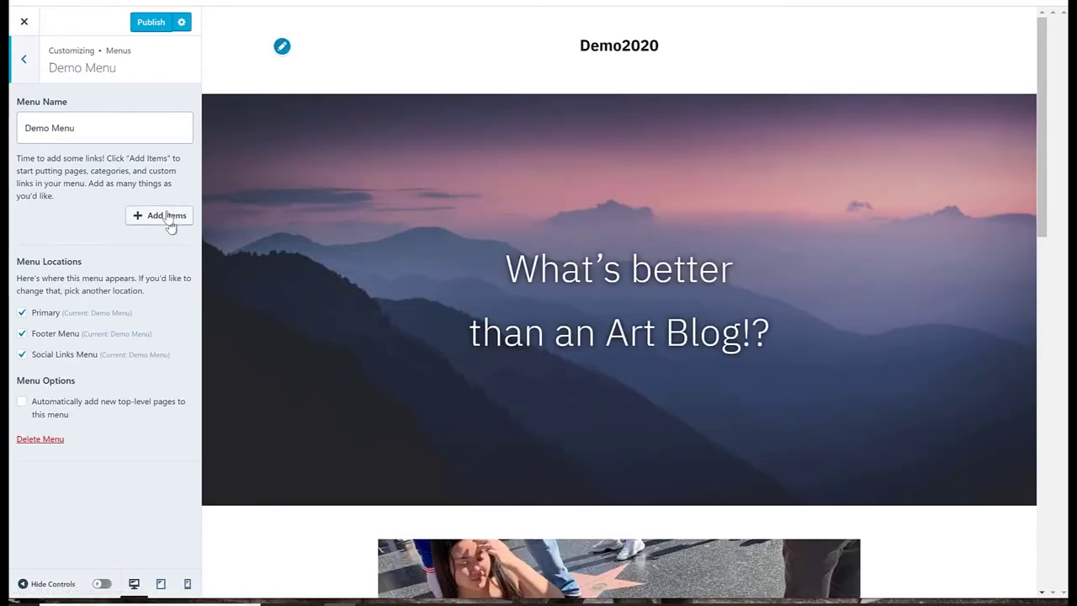
# Add the Home link and the Blog Feed page to Demo Menu.
pyautogui.click(168, 219)
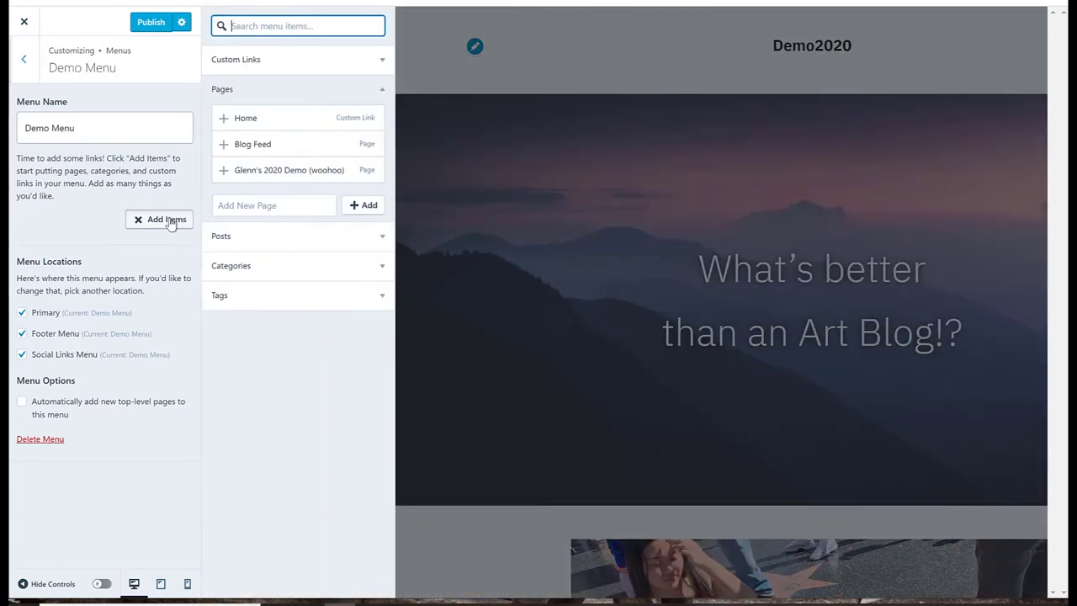
pyautogui.click(264, 121)
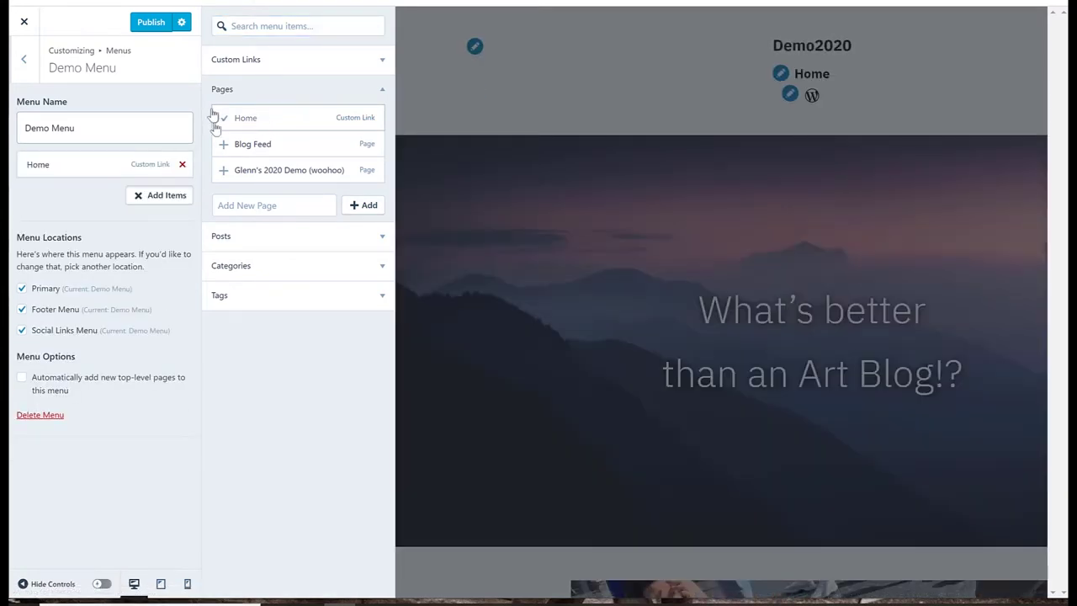
pyautogui.click(265, 148)
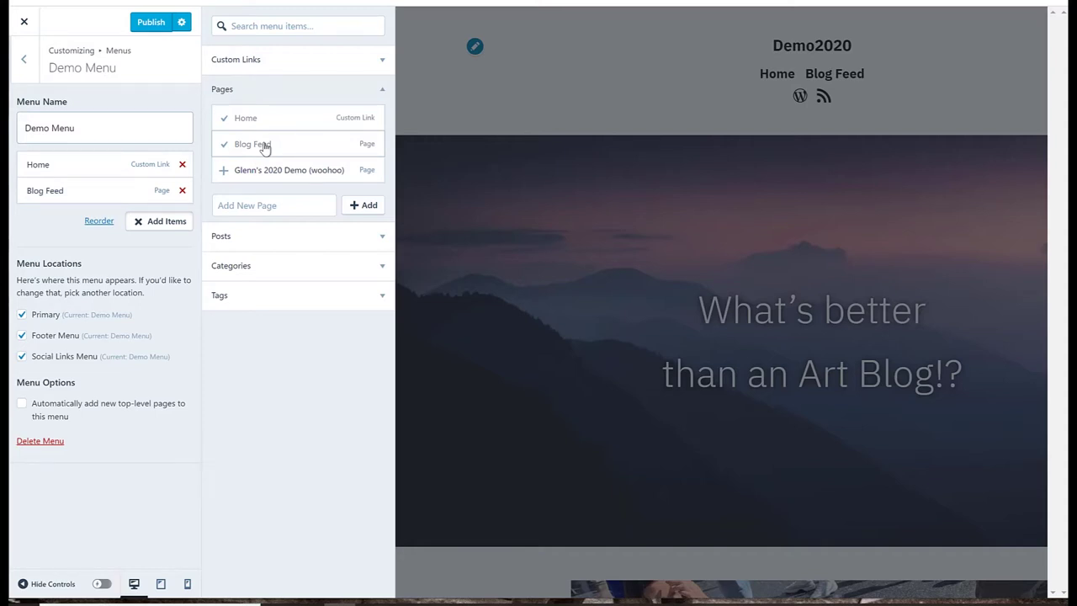
# Browse the Categories, Tags, Pages and Posts lists of addable menu items.
pyautogui.click(381, 266)
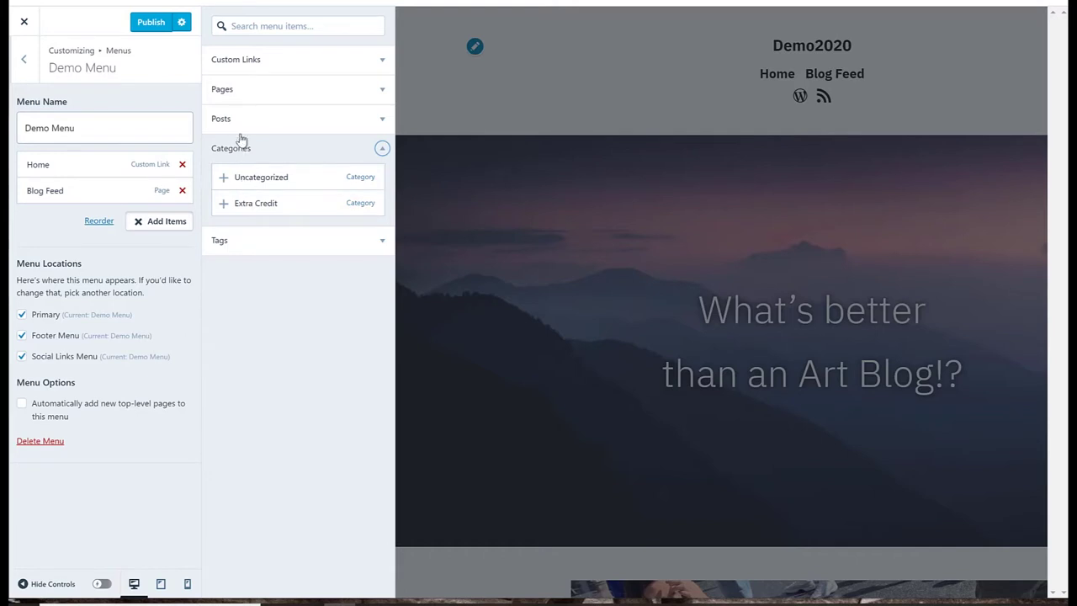
pyautogui.click(383, 242)
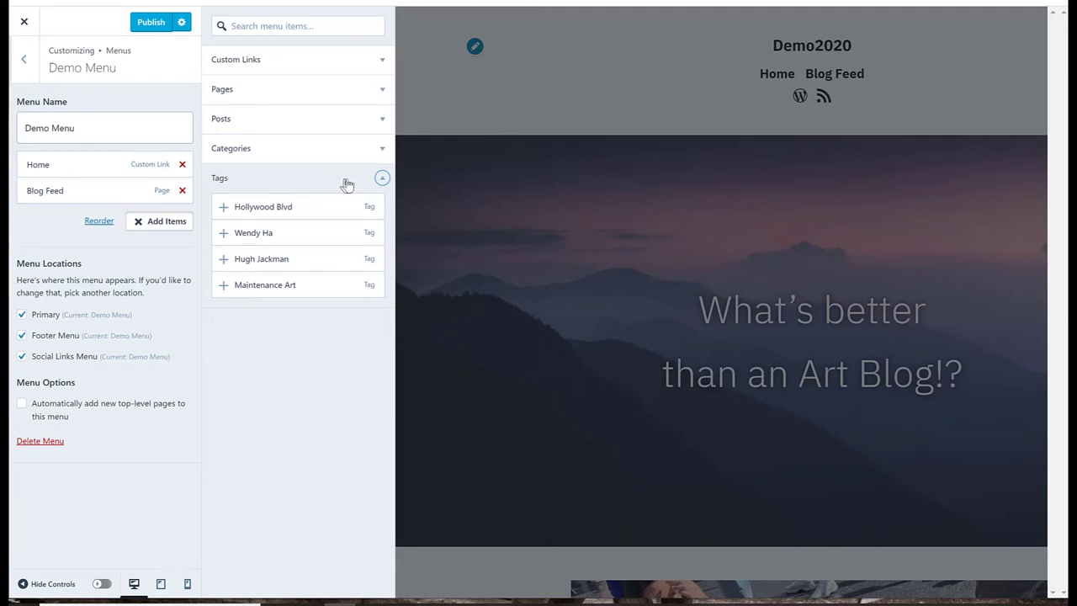
pyautogui.click(383, 178)
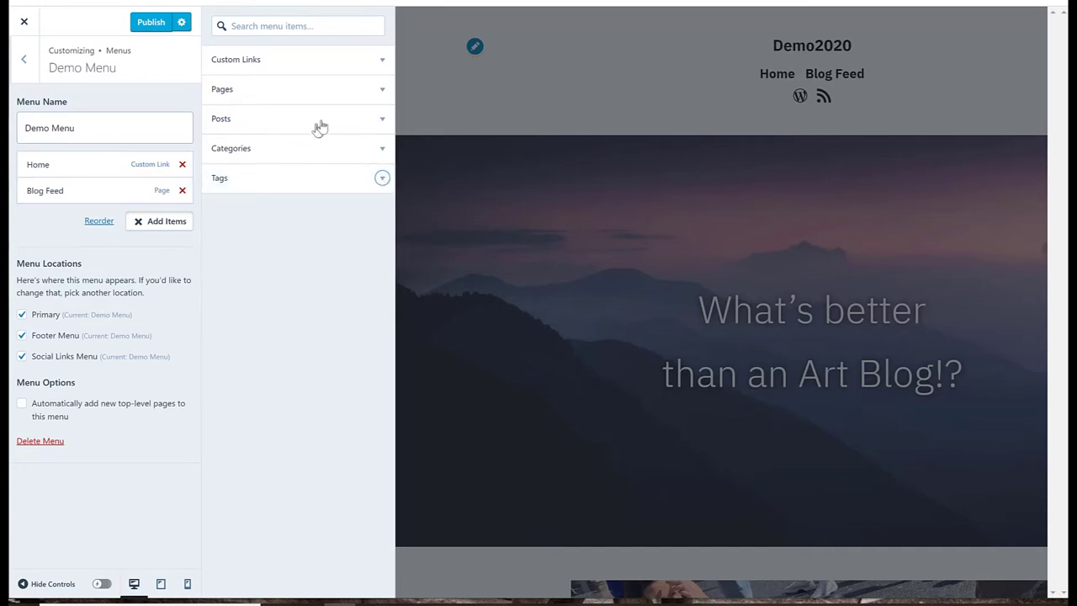
pyautogui.click(382, 89)
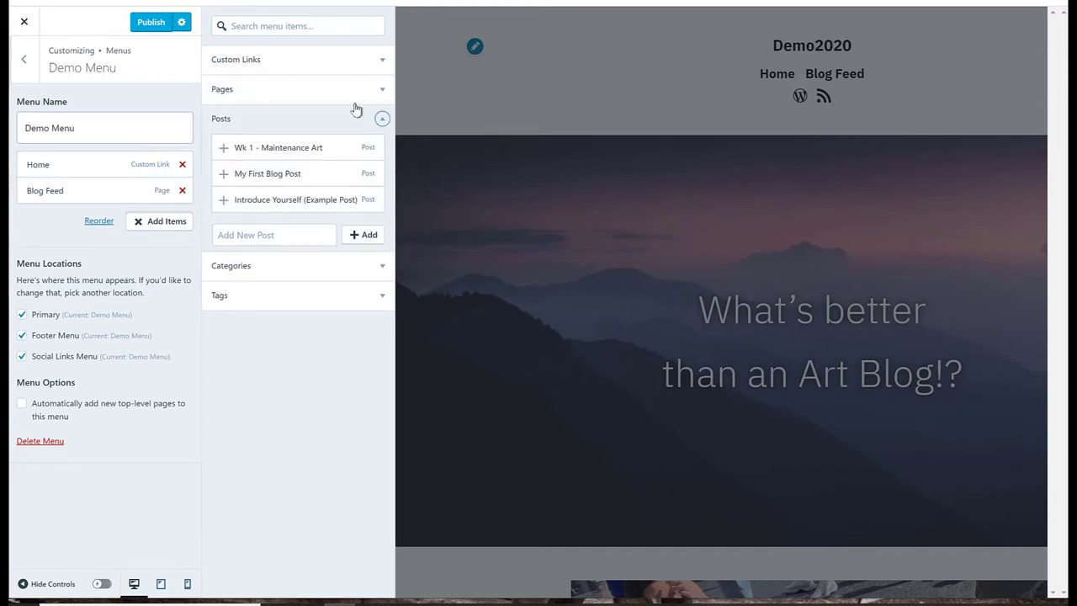
pyautogui.click(382, 119)
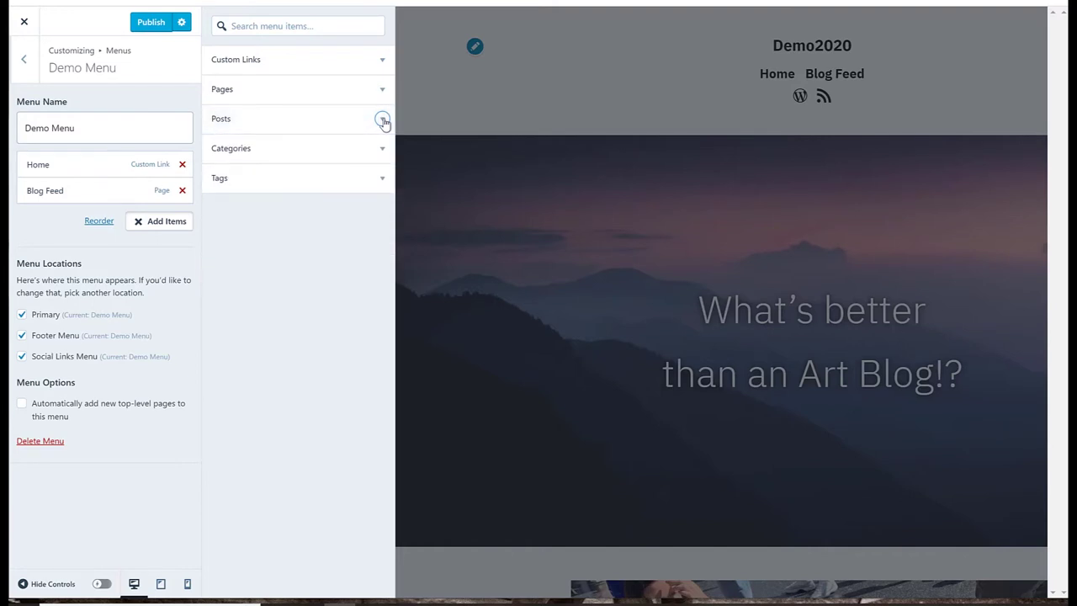
# Add a '16 Ideas' custom link to the Spring '20 – 16 Ideas about Art post.
pyautogui.click(383, 63)
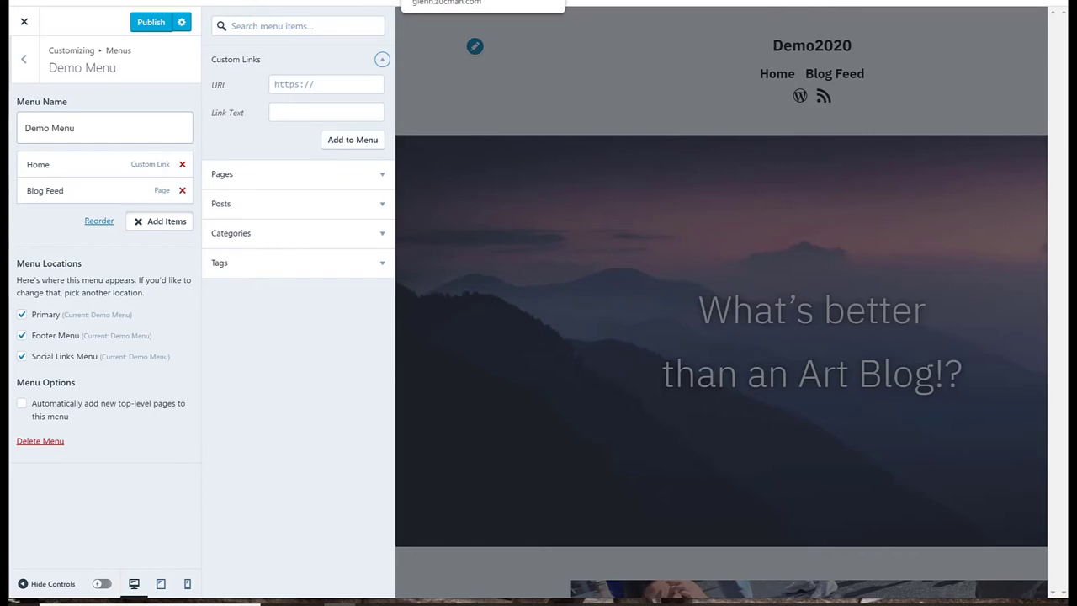
pyautogui.click(446, 1)
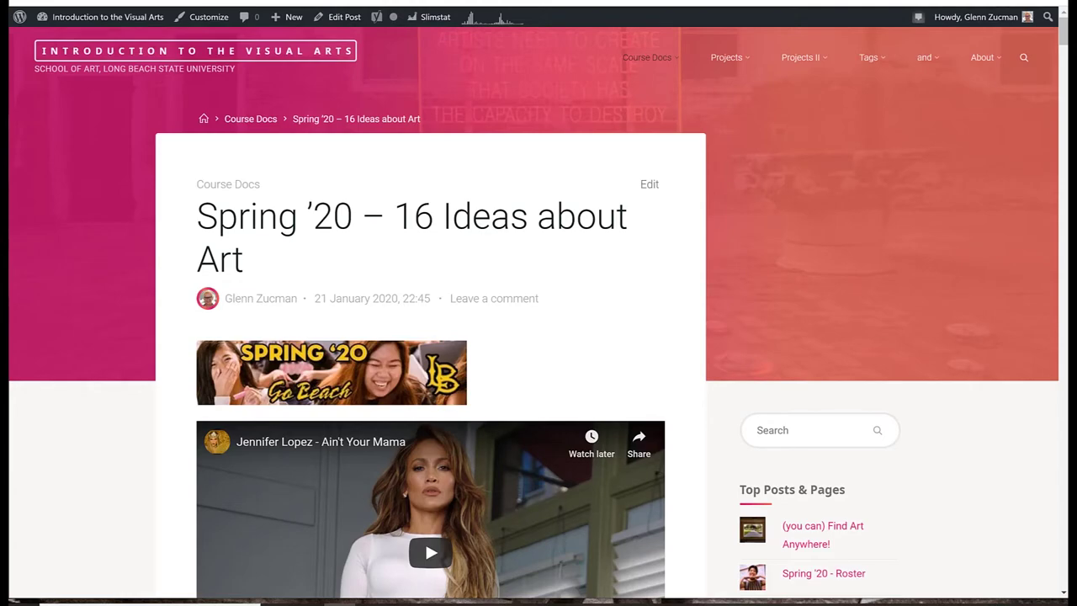
pyautogui.click(320, 1)
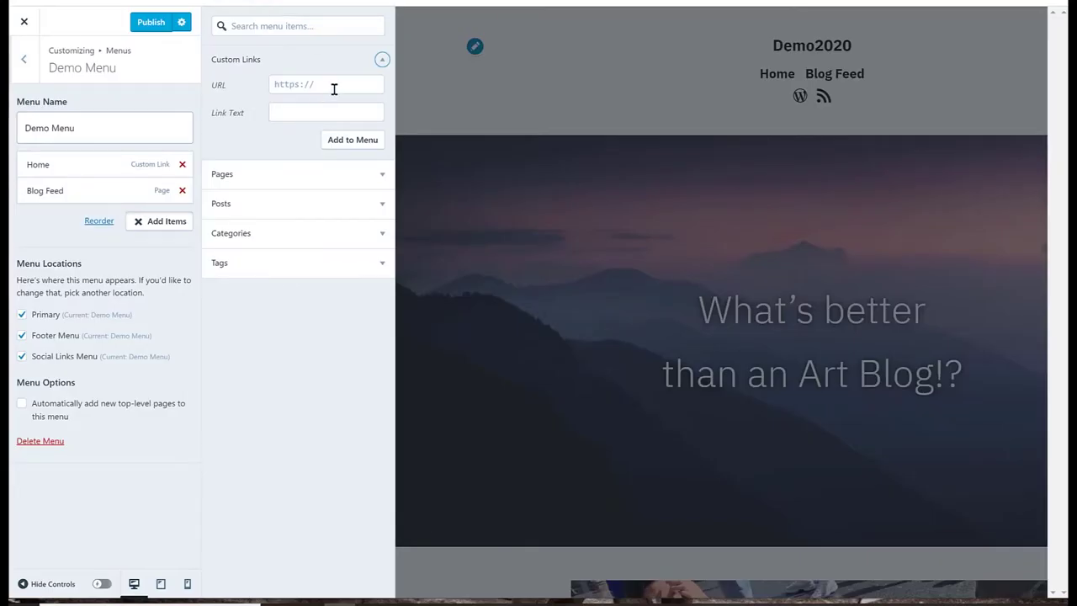
pyautogui.click(333, 86)
pyautogui.hotkey('ctrl', 'v')
pyautogui.click(310, 112)
pyautogui.write('16 Id')
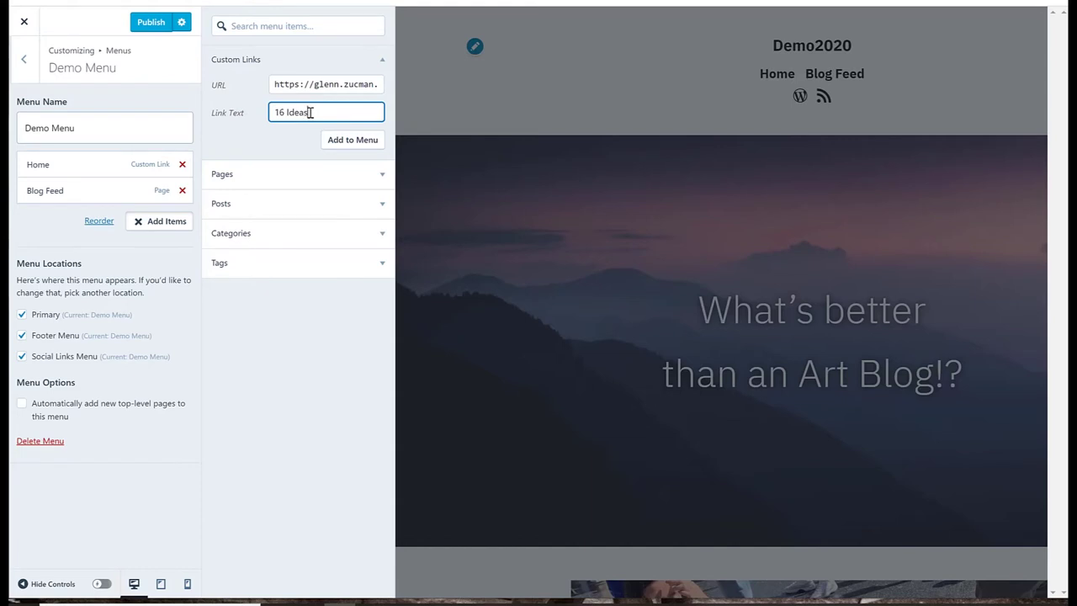
pyautogui.click(355, 141)
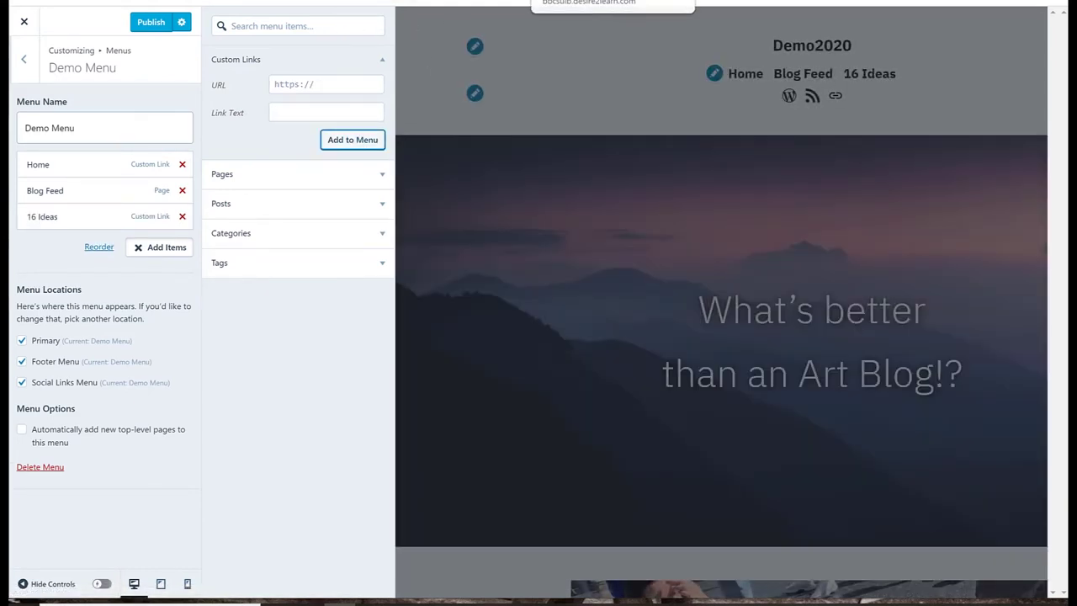
# Add a 'BeachBoard' custom link pointing to the Art 110 course page.
pyautogui.click(589, 0)
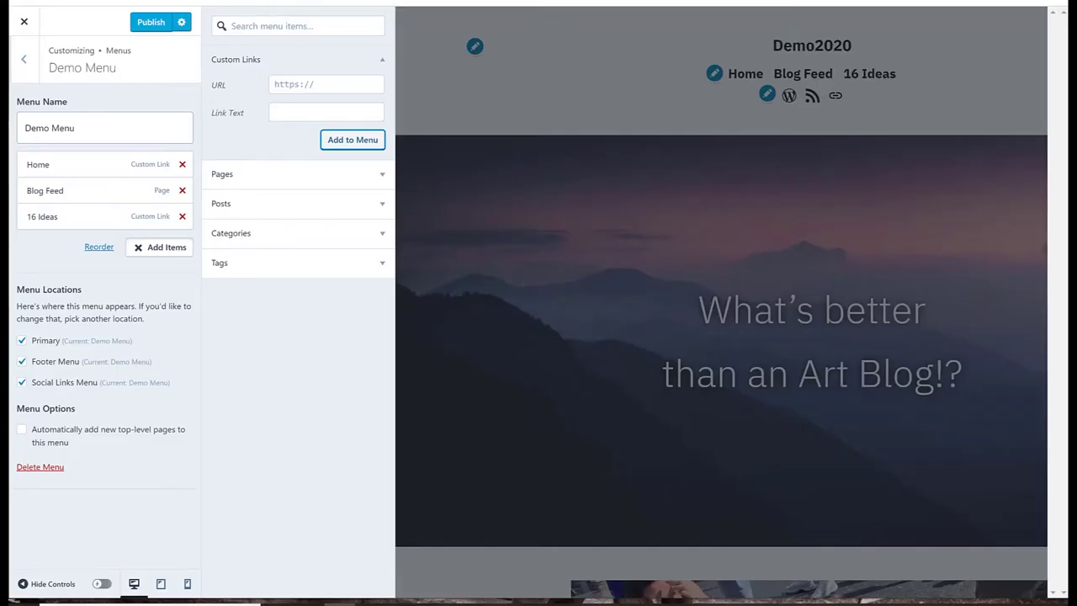
pyautogui.click(353, 2)
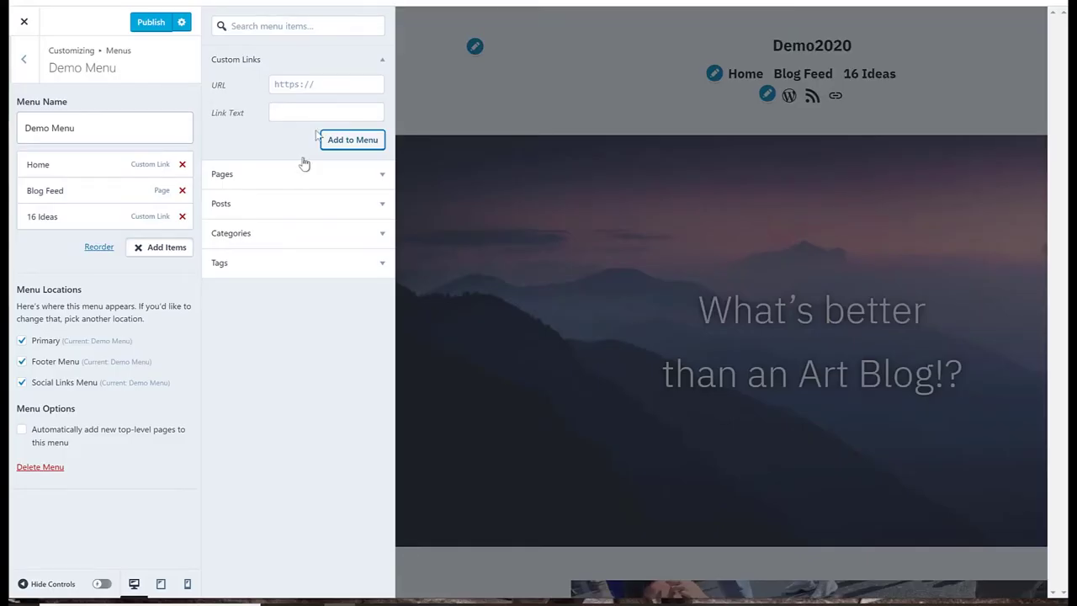
pyautogui.click(328, 82)
pyautogui.hotkey('ctrl', 'v')
pyautogui.click(297, 110)
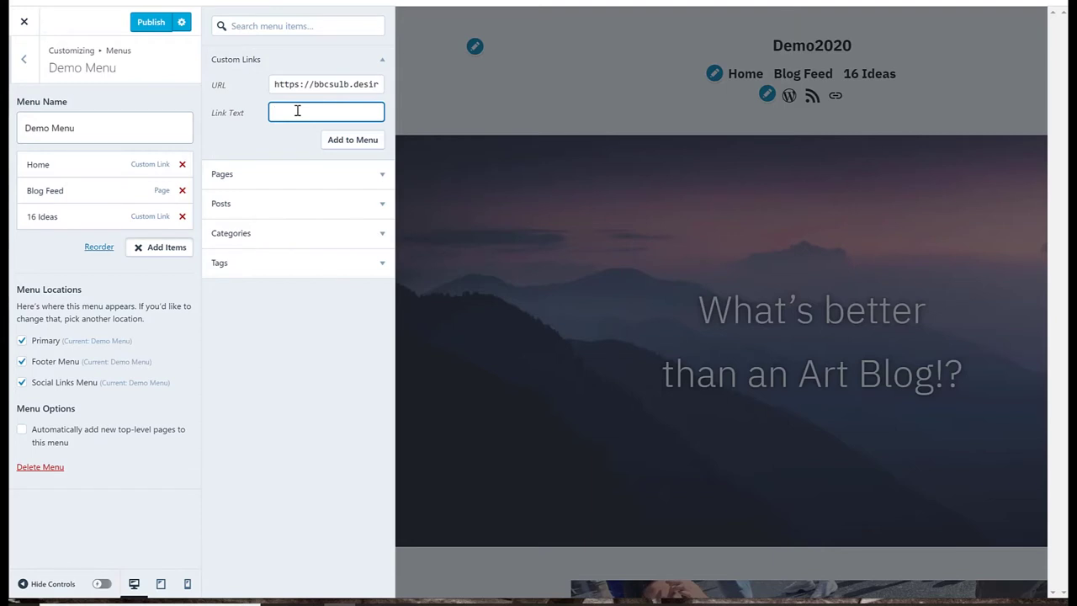
pyautogui.write('BeachBoard')
pyautogui.click(350, 142)
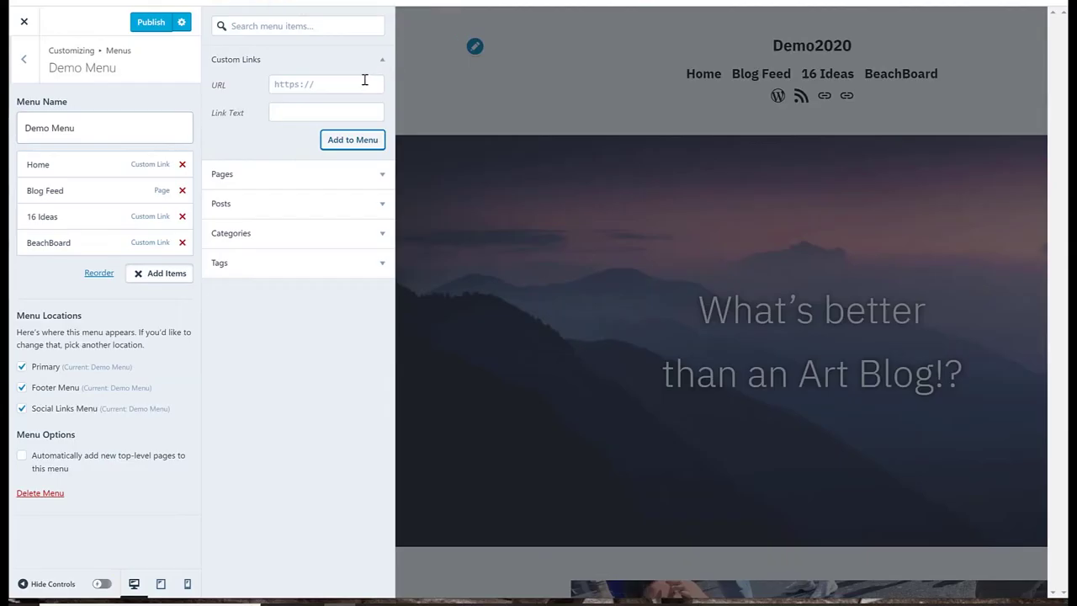
# Add a 'Gmail' custom link with the Gmail inbox address to Demo Menu.
pyautogui.click(363, 83)
pyautogui.hotkey('ctrl', 'v')
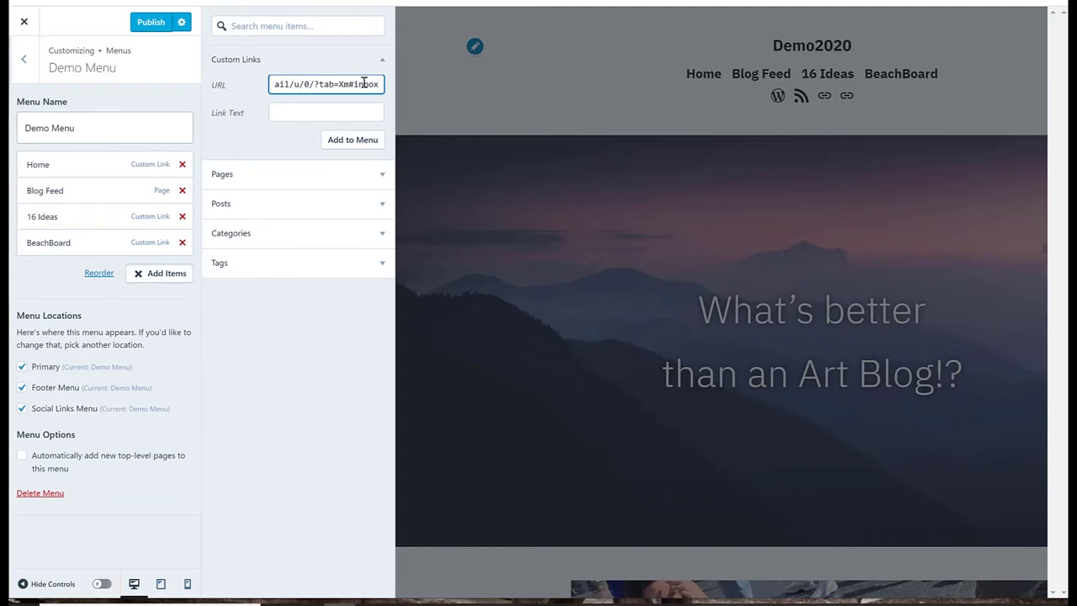
pyautogui.click(363, 115)
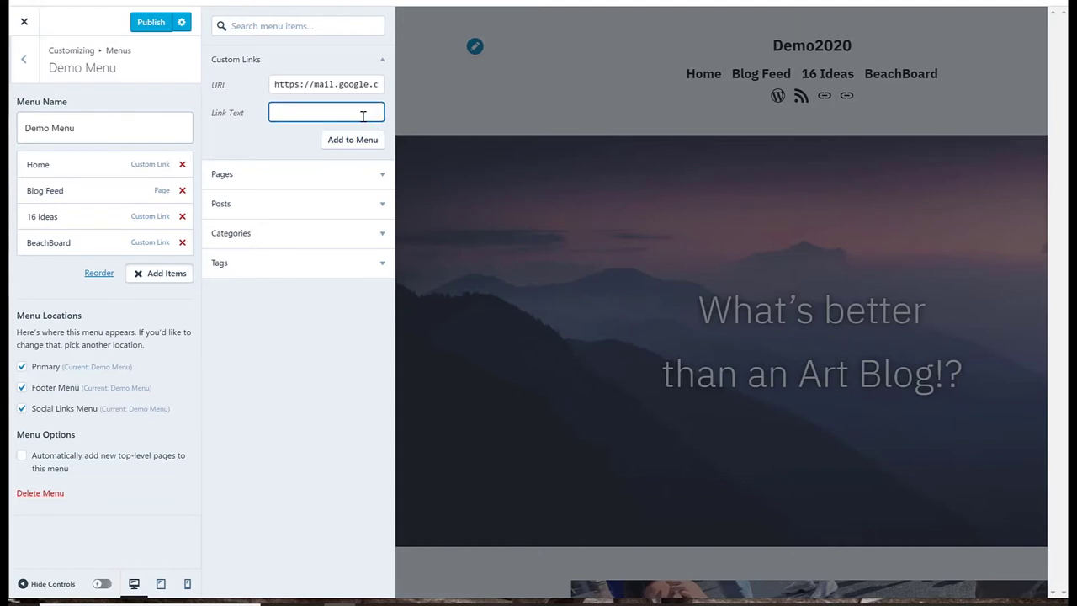
pyautogui.write('Gmail')
pyautogui.click(345, 144)
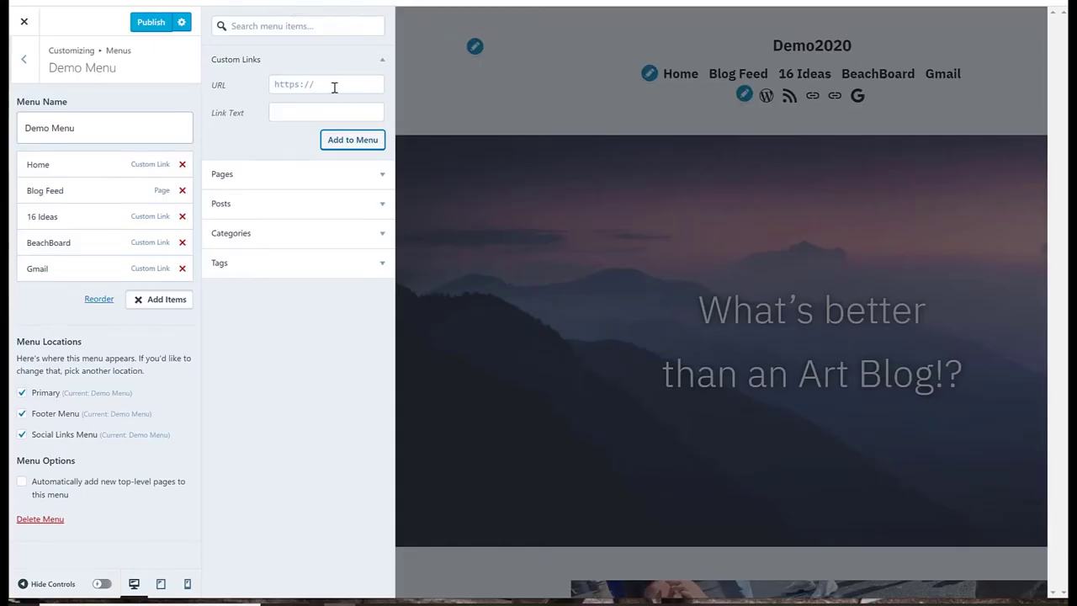
# Fill in a custom link with the Wikipedia address and link text 'Wikipedia'.
pyautogui.click(334, 85)
pyautogui.hotkey('ctrl', 'v')
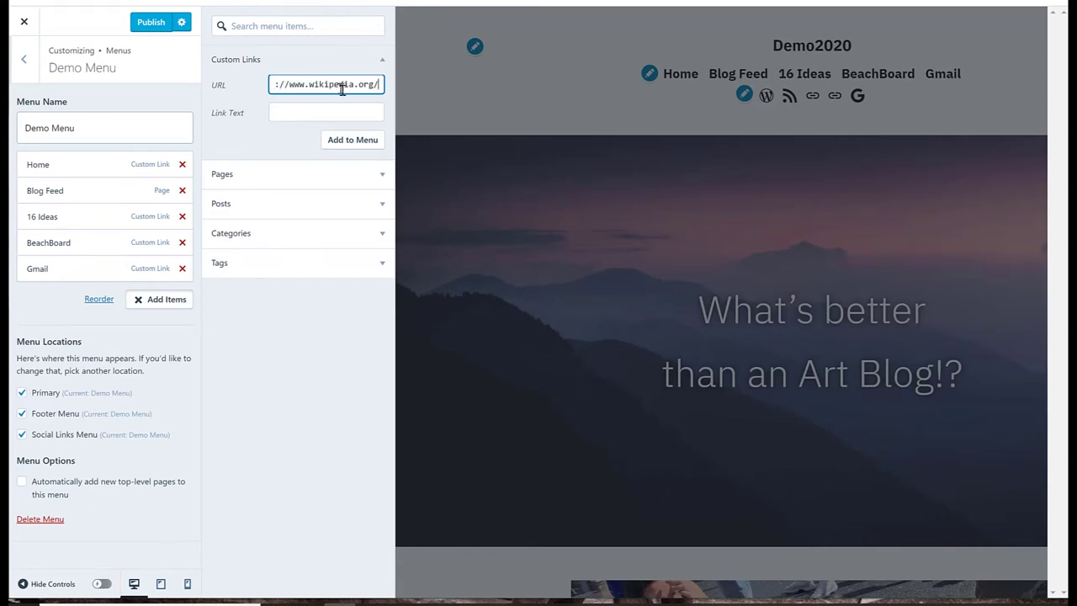
pyautogui.click(333, 113)
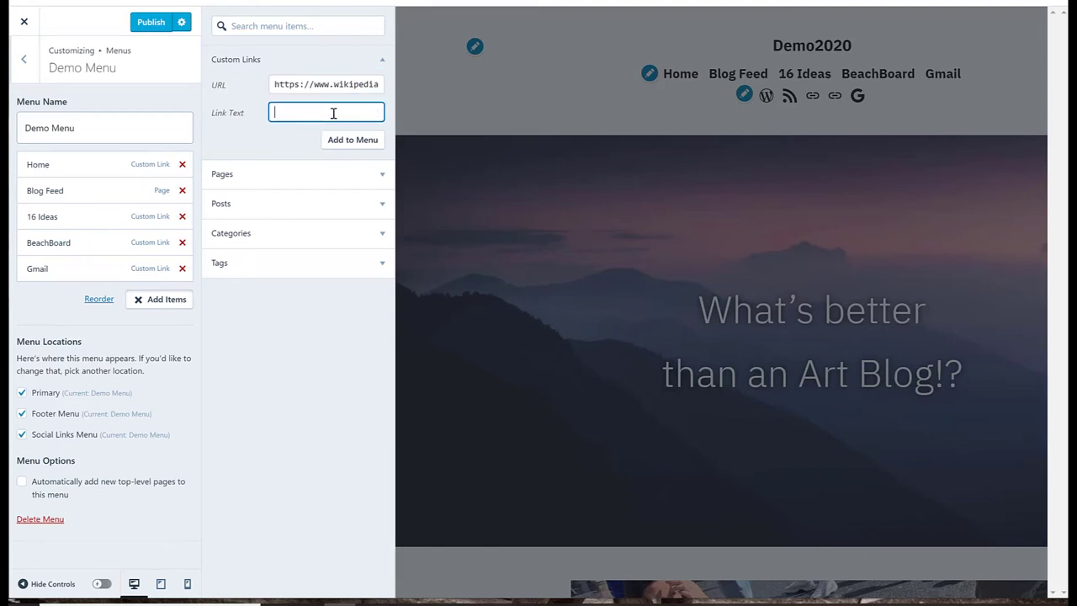
pyautogui.write('Wikipedia')
# Add the Wikipedia link, then untick Social Links Menu for Demo Menu.
pyautogui.click(338, 143)
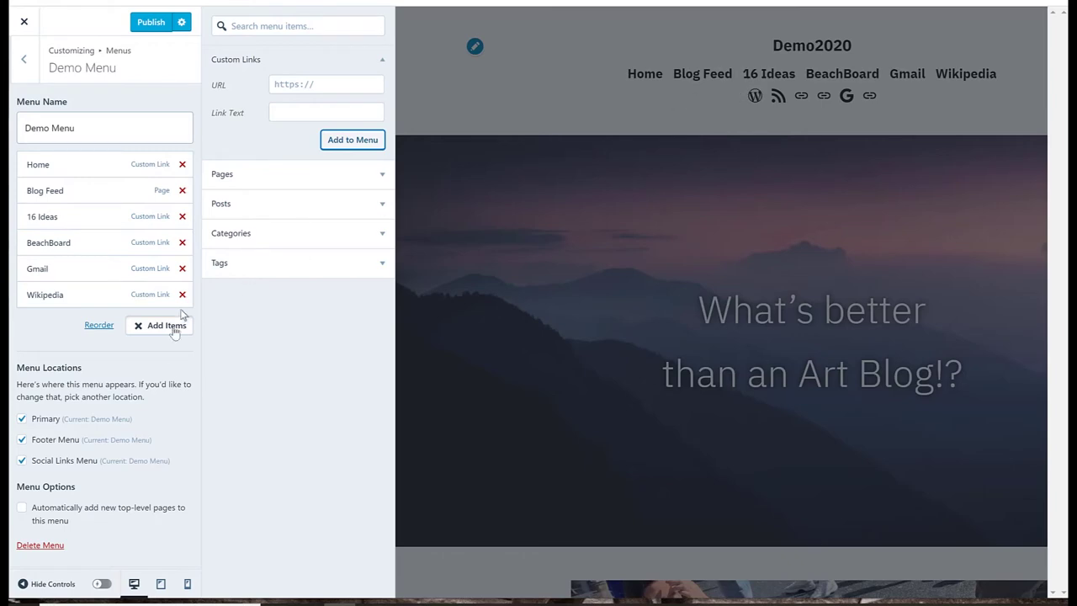
pyautogui.click(23, 462)
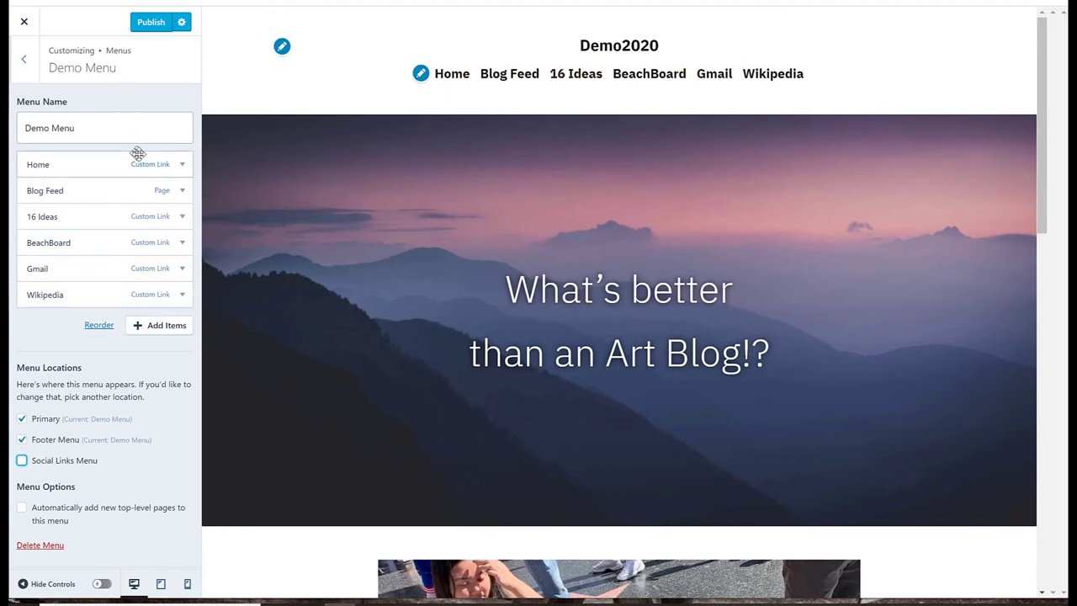
# Create a menu named 'Social' for the Social Links Menu location and show its addable items.
pyautogui.click(24, 65)
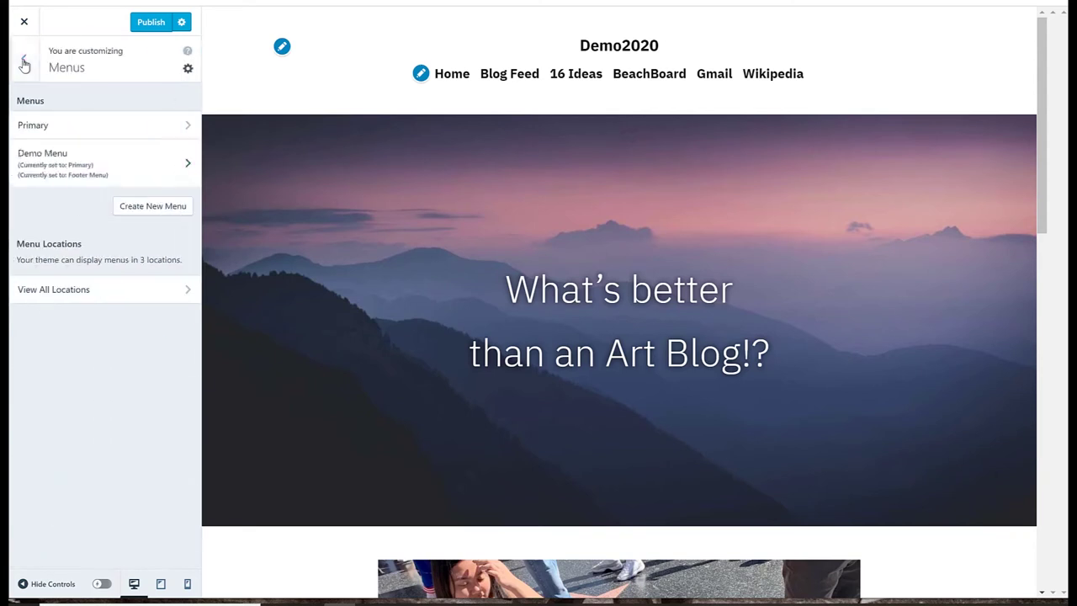
pyautogui.click(153, 207)
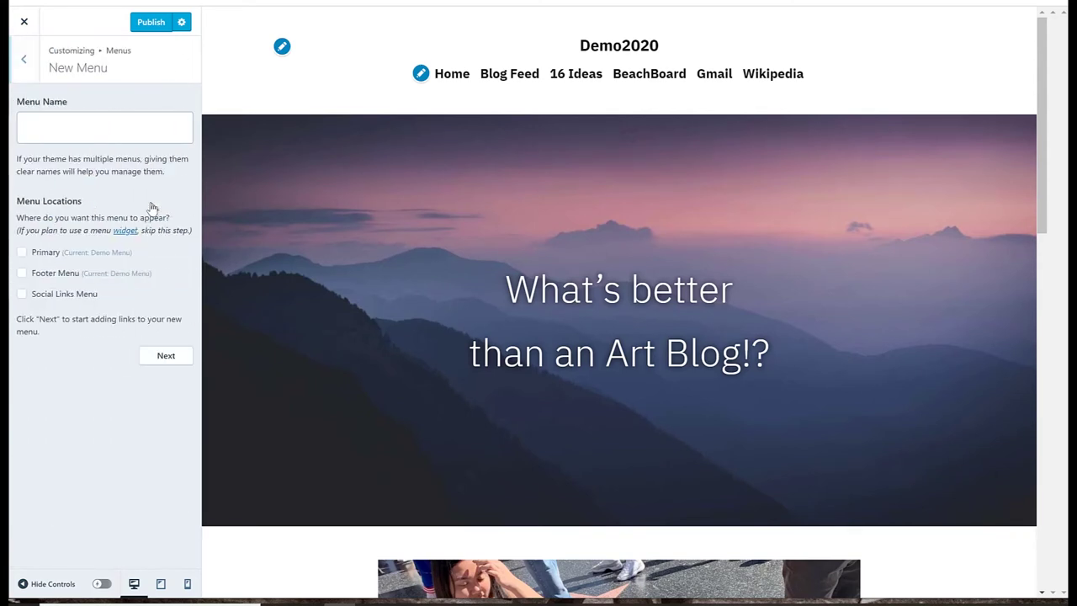
pyautogui.click(87, 132)
pyautogui.write('Social')
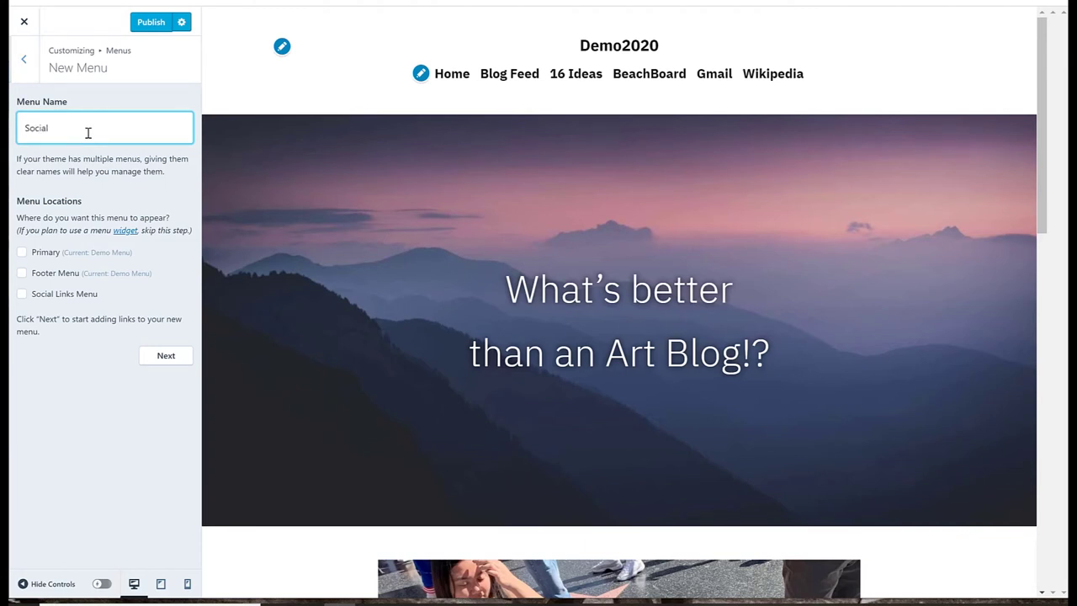
pyautogui.click(22, 293)
pyautogui.click(158, 360)
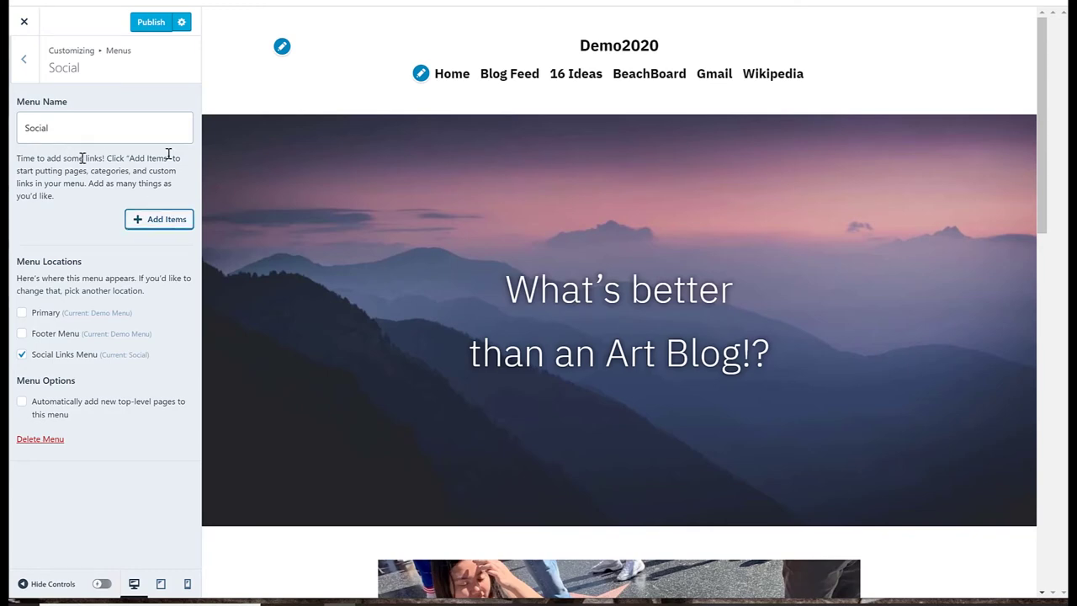
pyautogui.click(161, 227)
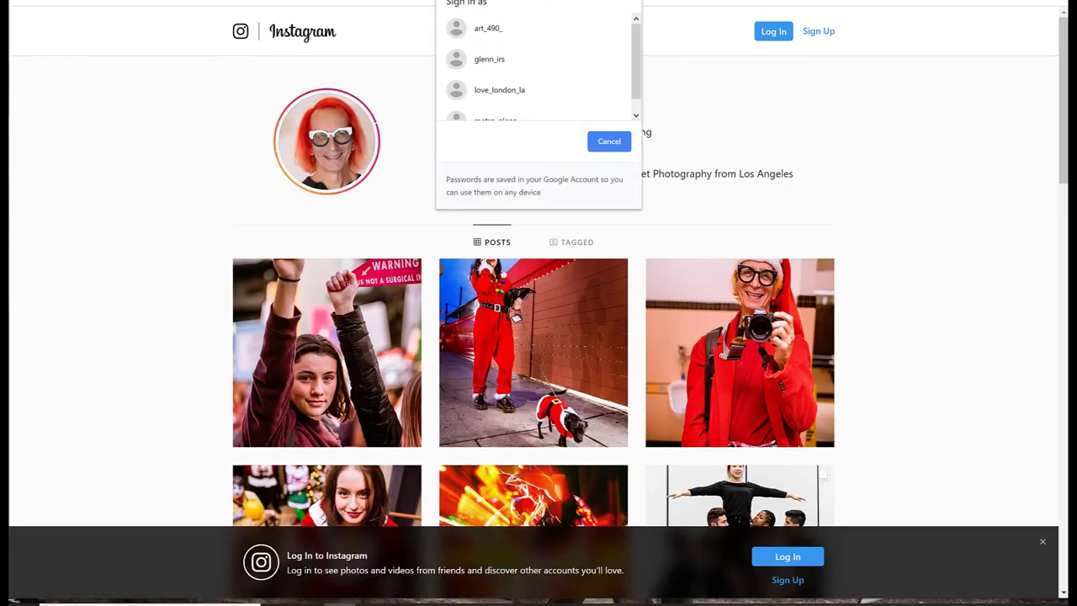
# Add the Instagram profile address as an 'IG' custom link to the Social menu.
pyautogui.scroll(-1, 572, 67)
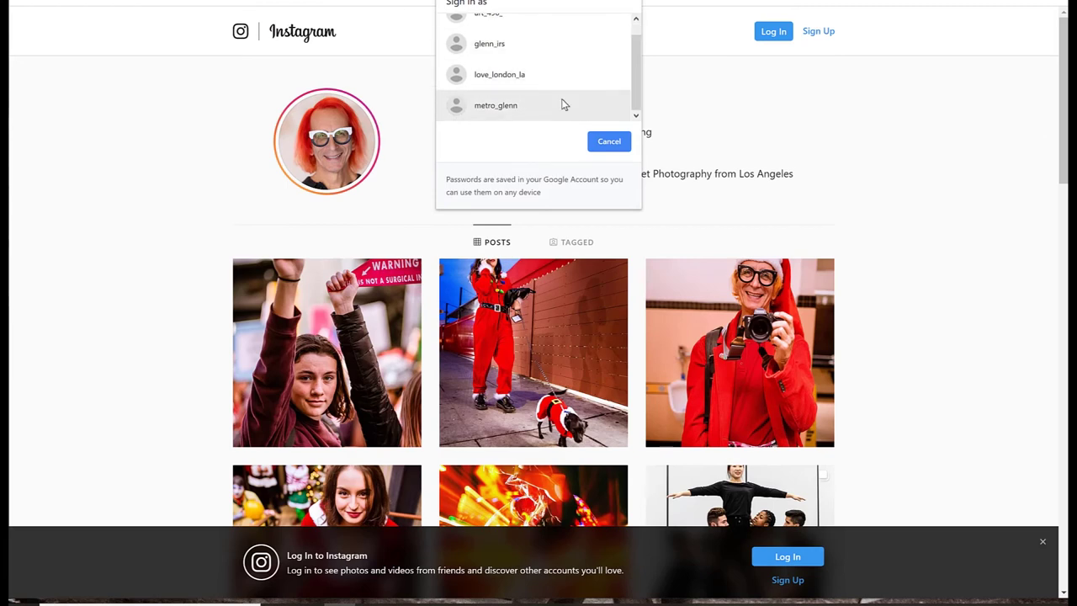
pyautogui.click(564, 105)
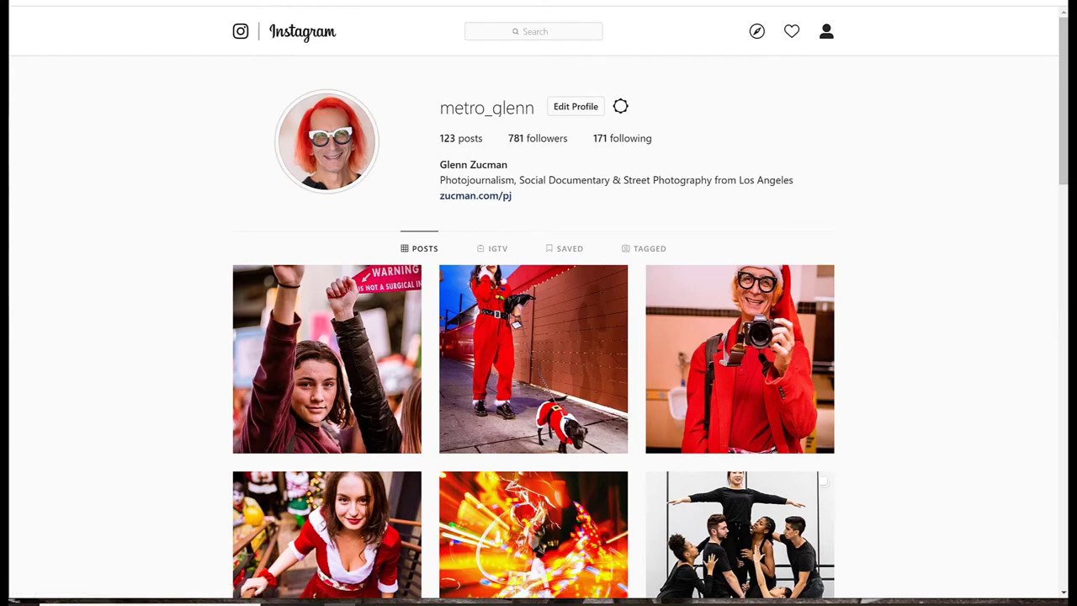
pyautogui.click(368, 5)
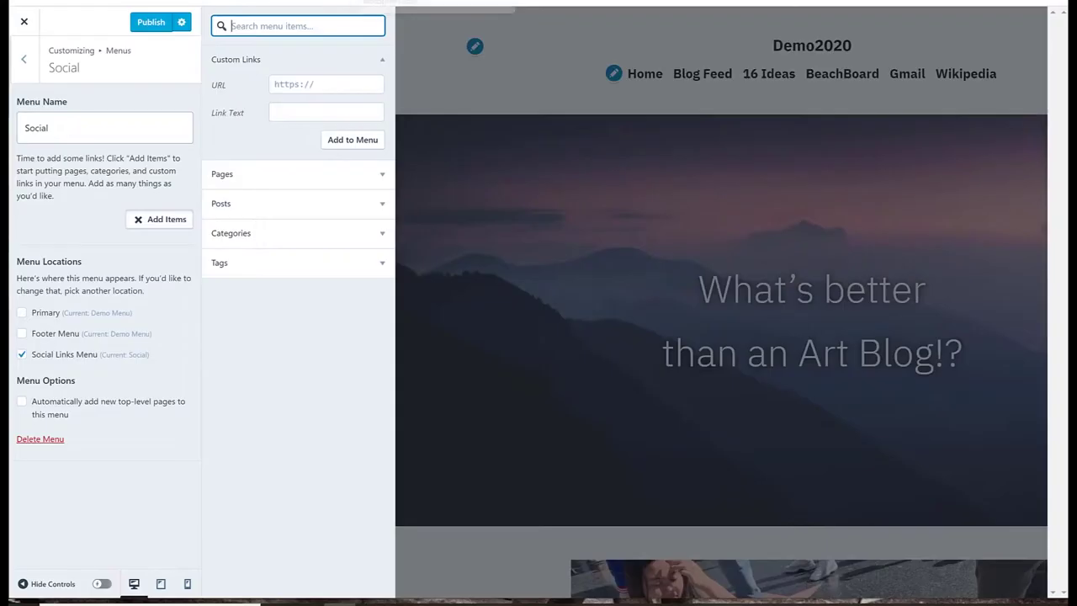
pyautogui.click(274, 83)
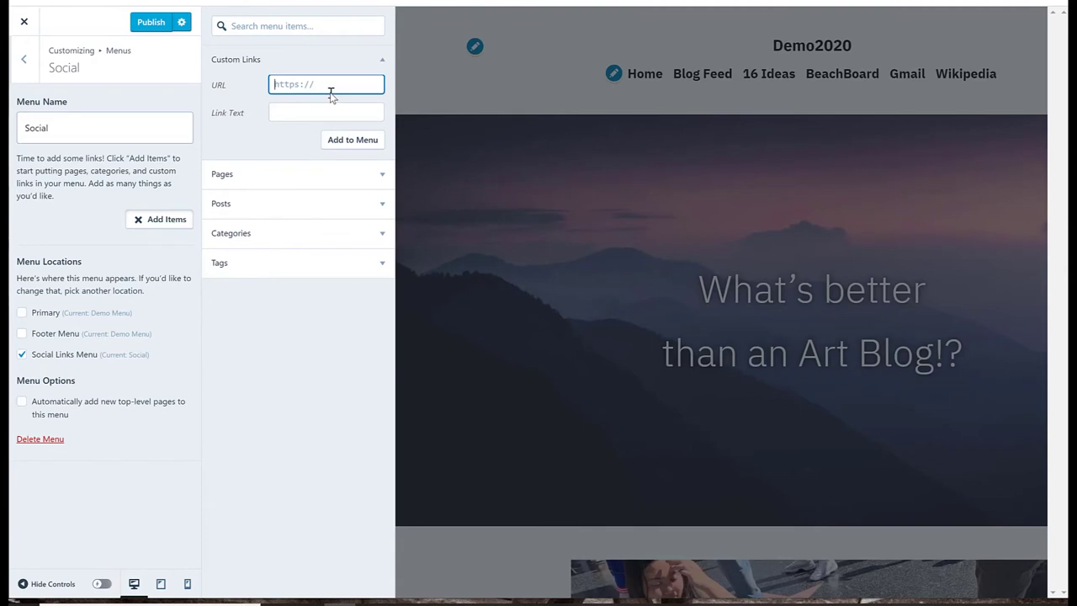
pyautogui.hotkey('ctrl', 'v')
pyautogui.click(320, 110)
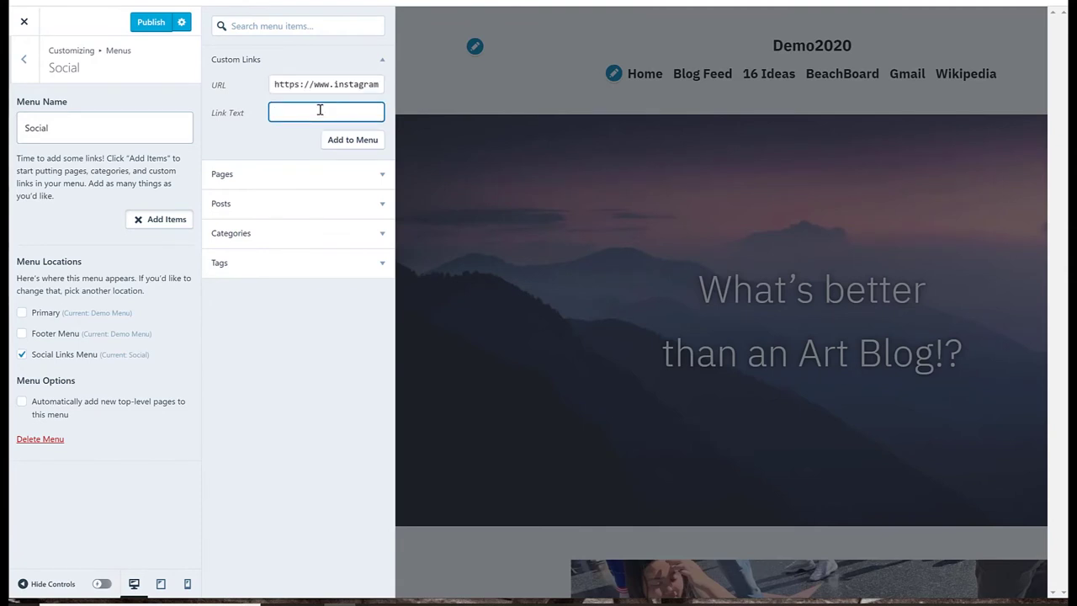
pyautogui.write('IG')
pyautogui.click(349, 141)
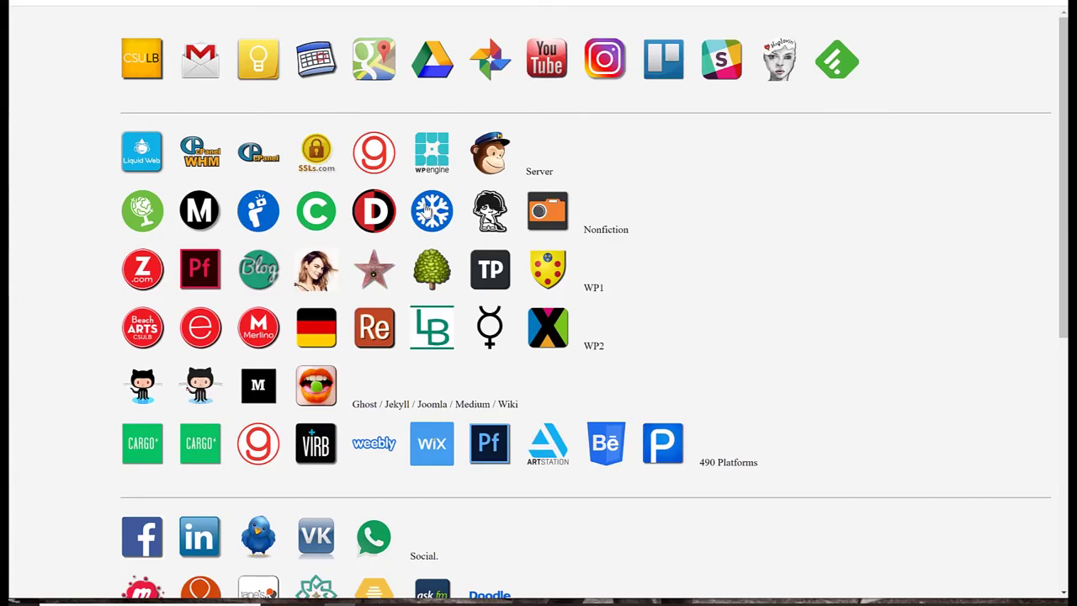
# Add the LinkedIn profile address as an 'LI' custom link to the Social menu.
pyautogui.click(194, 543)
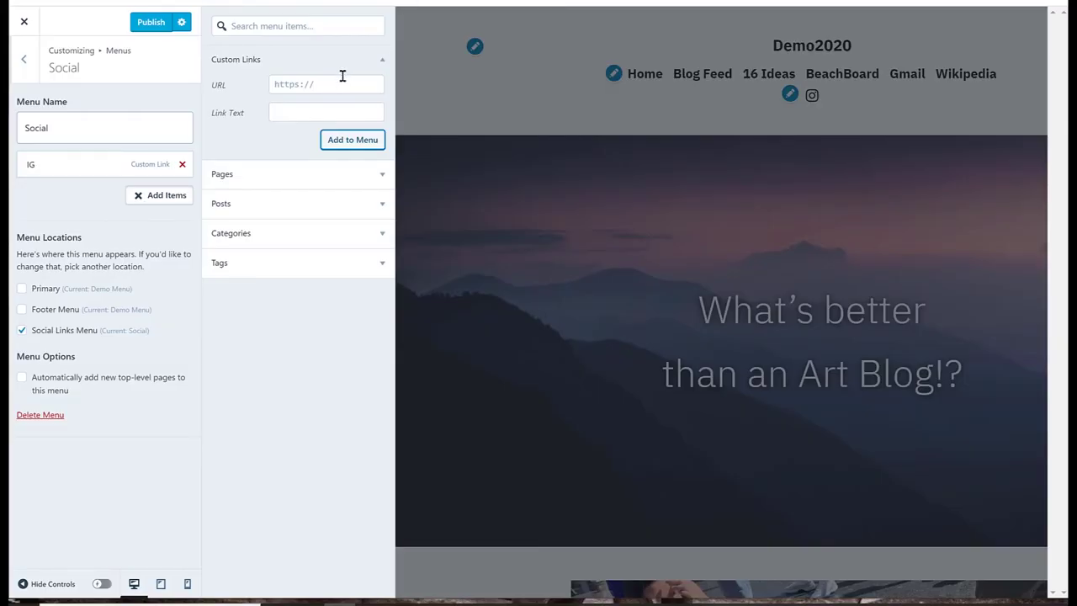
pyautogui.click(340, 85)
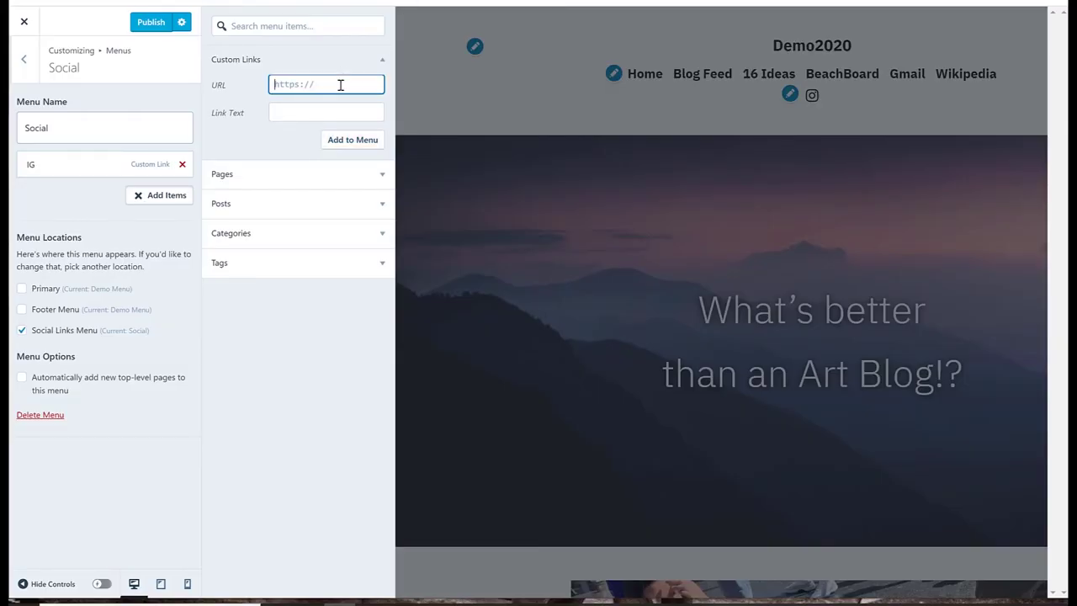
pyautogui.hotkey('ctrl', 'v')
pyautogui.press('Tab')
pyautogui.write('Li')
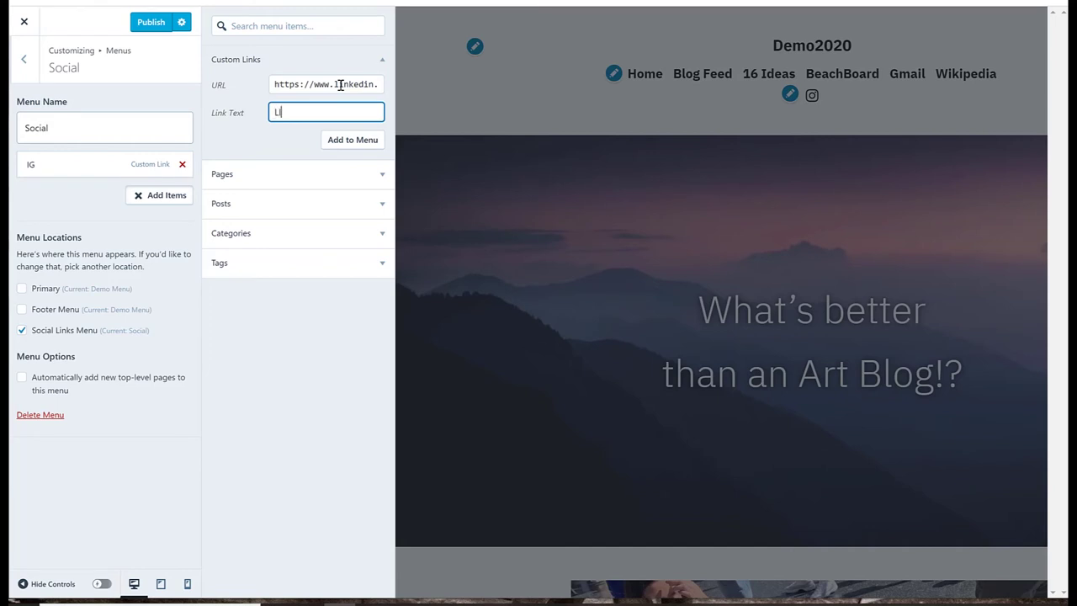
pyautogui.click(362, 143)
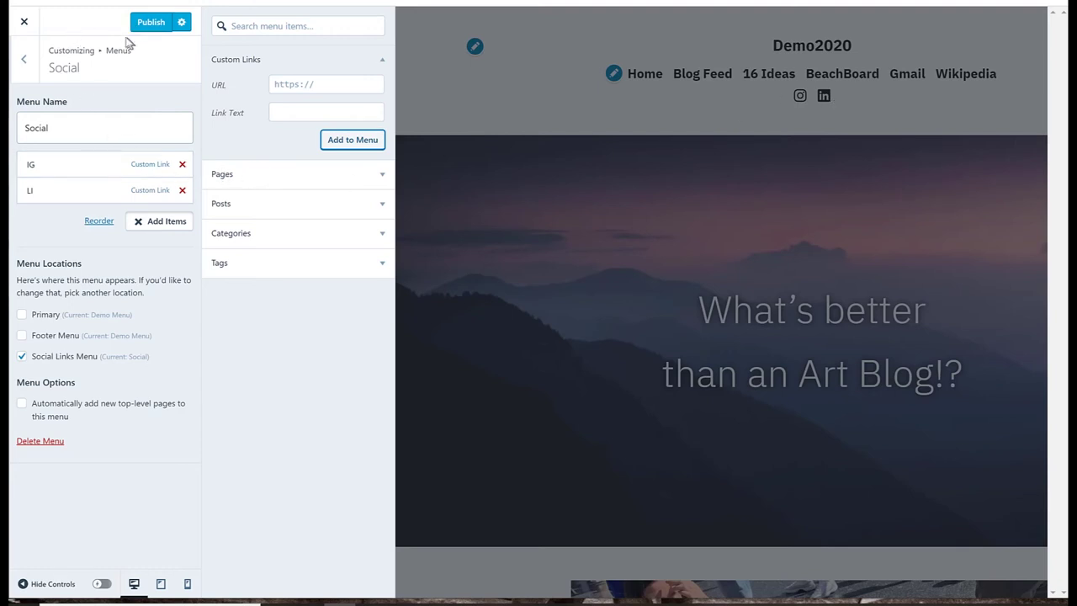
# Publish the six-item menu and Instagram/LinkedIn Social menu changes, then view the Home page preview.
pyautogui.click(148, 22)
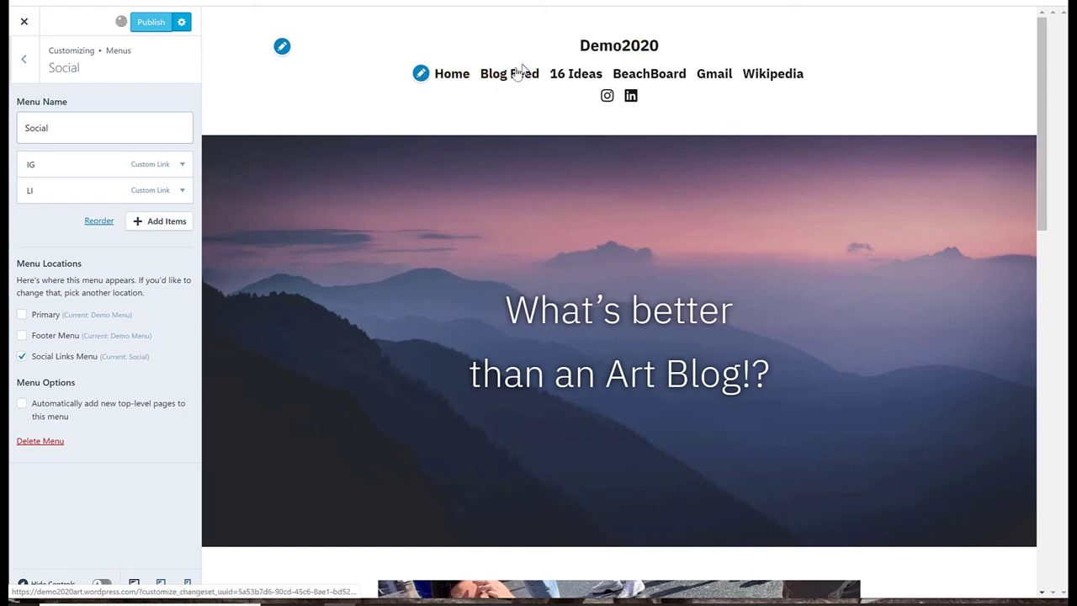
pyautogui.click(451, 77)
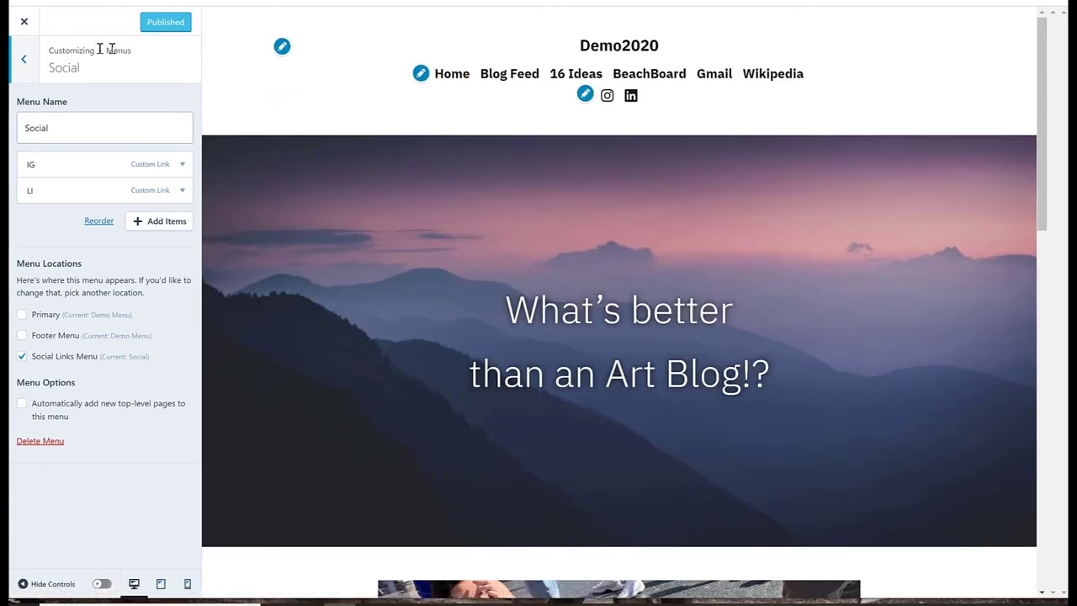
# Return to My Home, visit the live Demo2020 site and review its homepage.
pyautogui.click(22, 25)
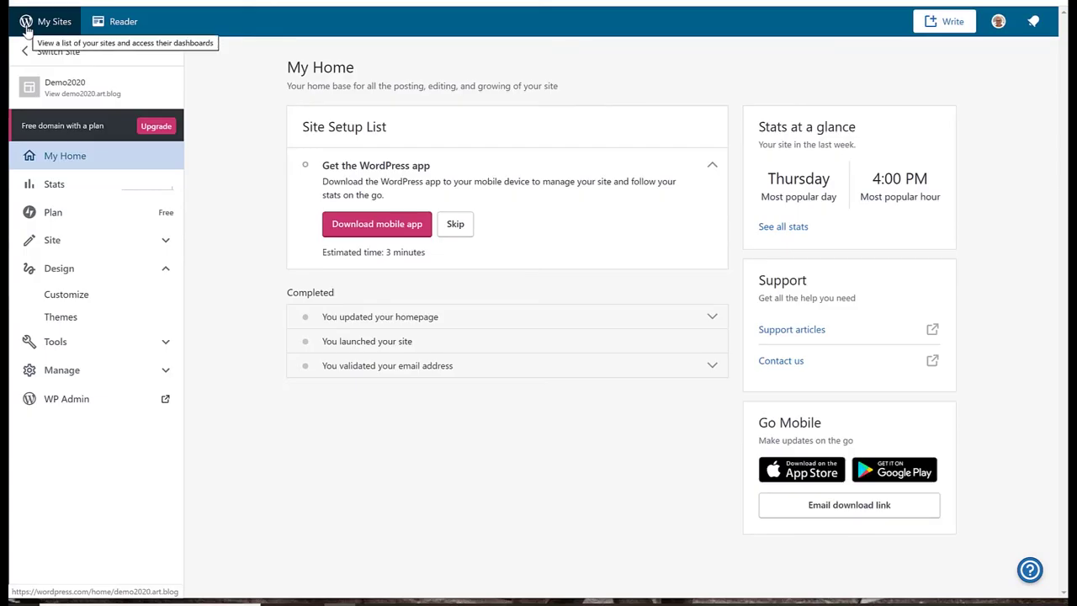
pyautogui.click(76, 91)
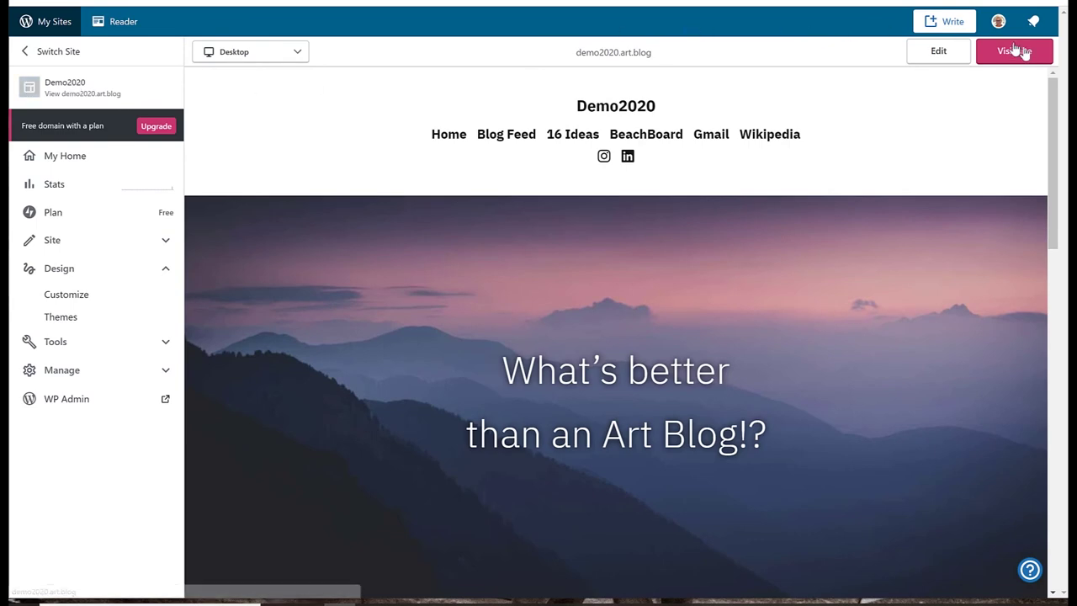
pyautogui.click(1015, 53)
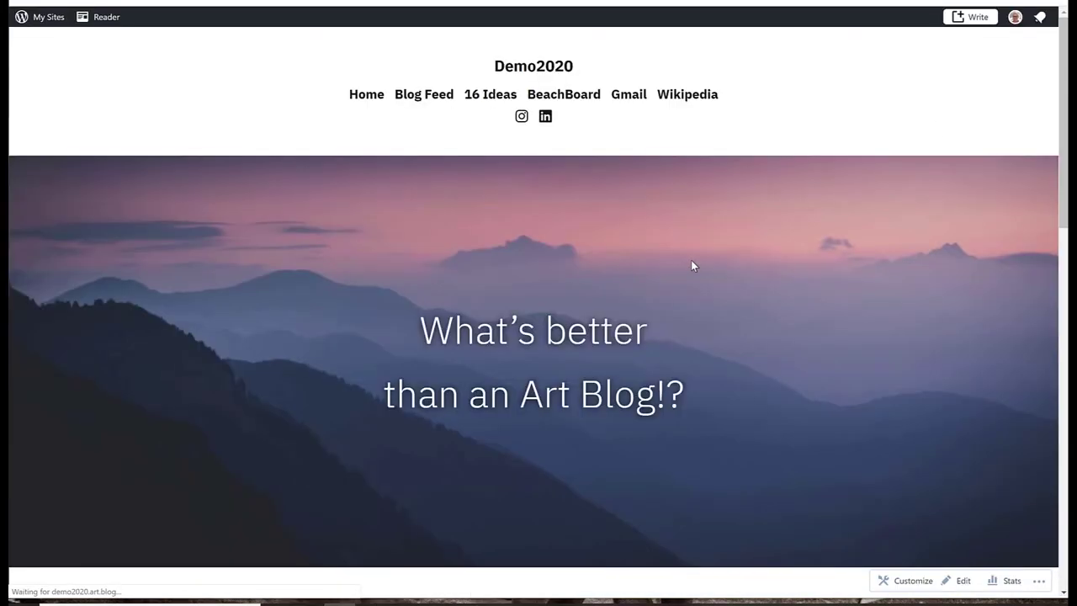
pyautogui.scroll(-3, 616, 344)
pyautogui.scroll(-9, 617, 345)
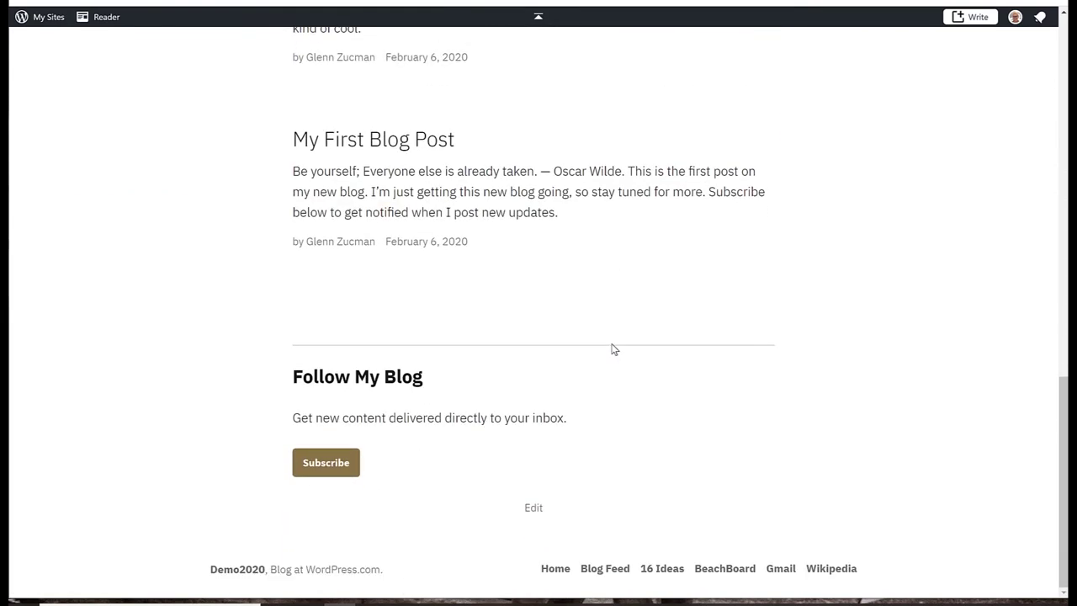
pyautogui.scroll(3, 613, 349)
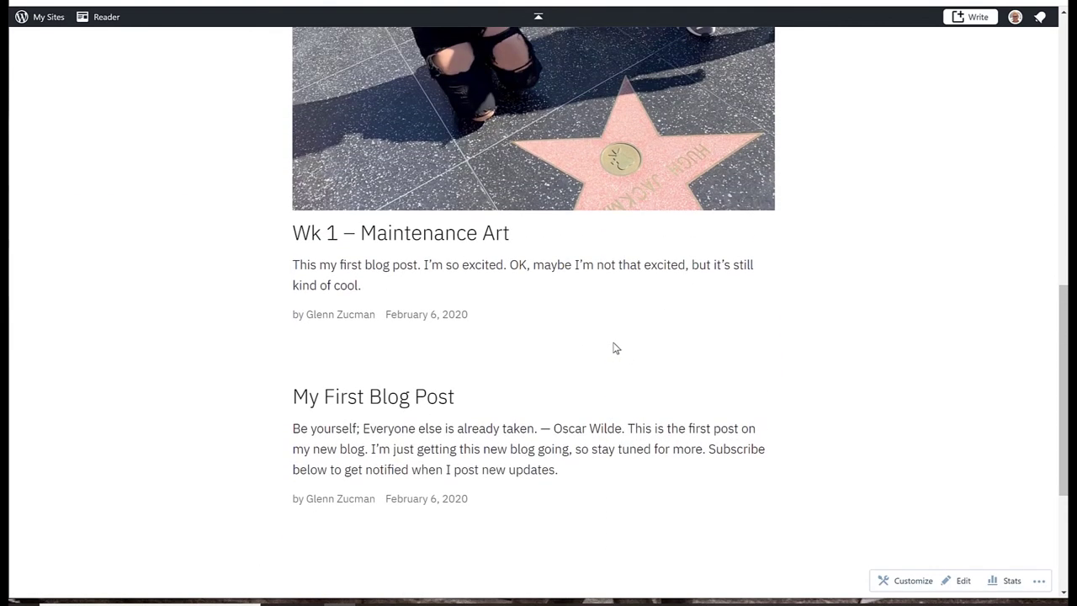
pyautogui.scroll(-3, 601, 345)
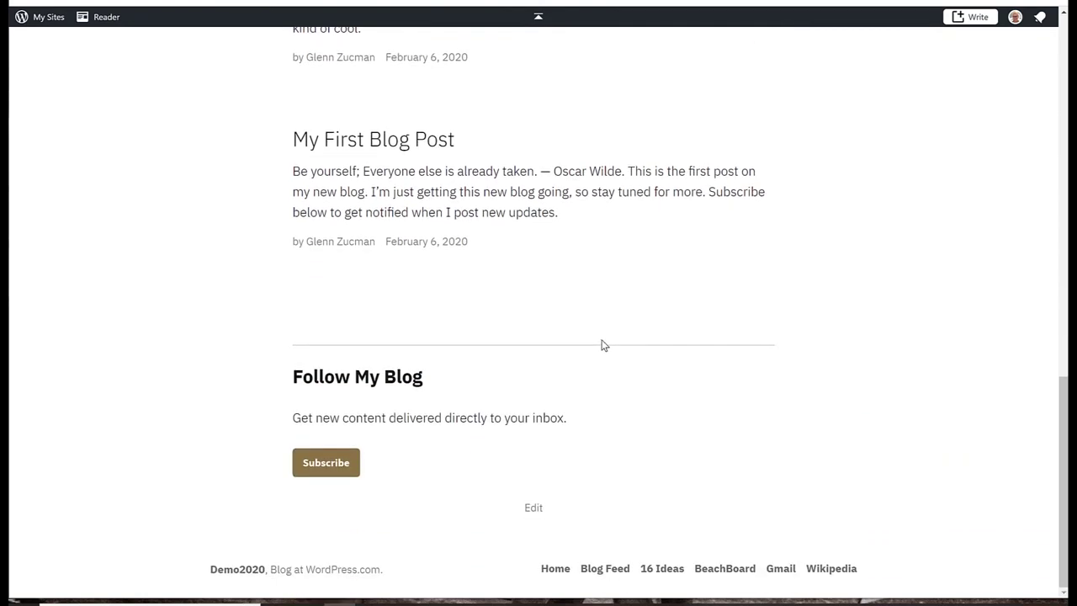
pyautogui.scroll(10, 603, 345)
pyautogui.scroll(2, 603, 345)
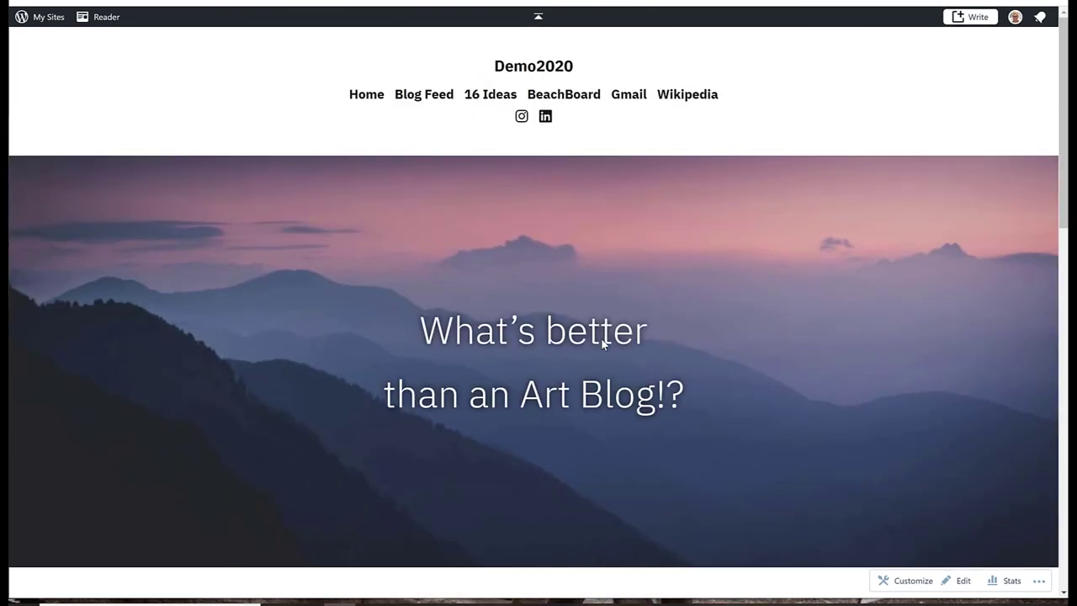
# Go to the Blog Feed page and look through My First Blog Post.
pyautogui.click(434, 95)
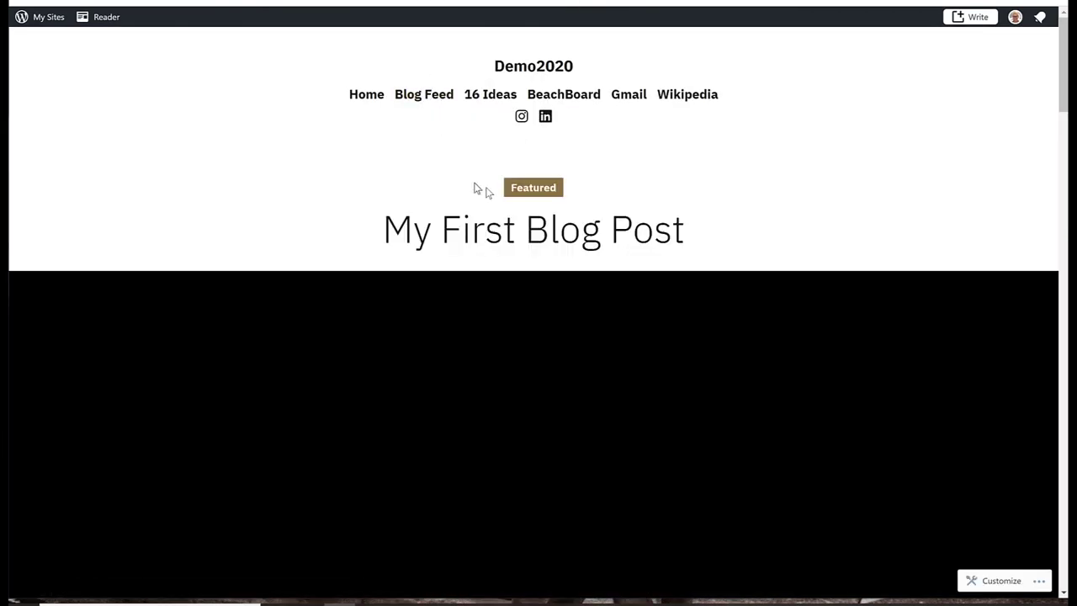
pyautogui.scroll(-5, 585, 223)
pyautogui.scroll(-15, 586, 220)
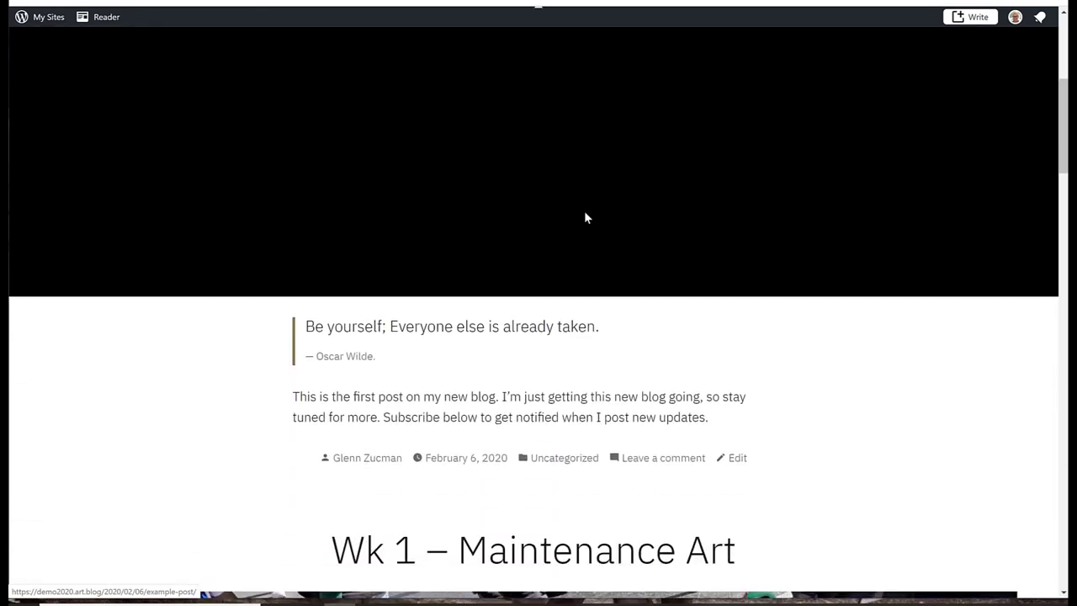
pyautogui.scroll(-15, 587, 217)
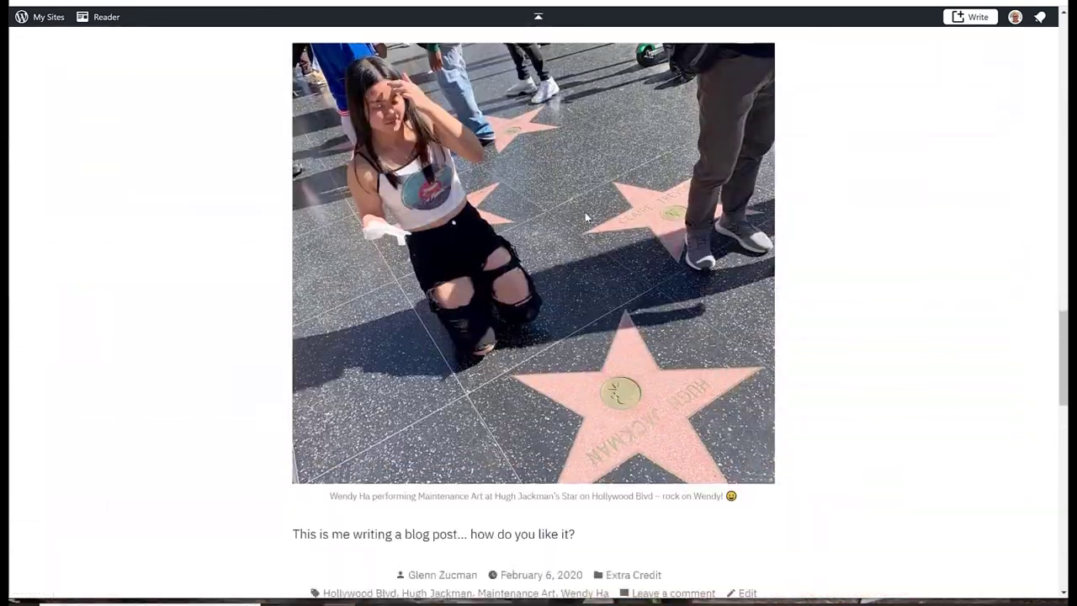
pyautogui.scroll(15, 586, 217)
pyautogui.scroll(15, 586, 215)
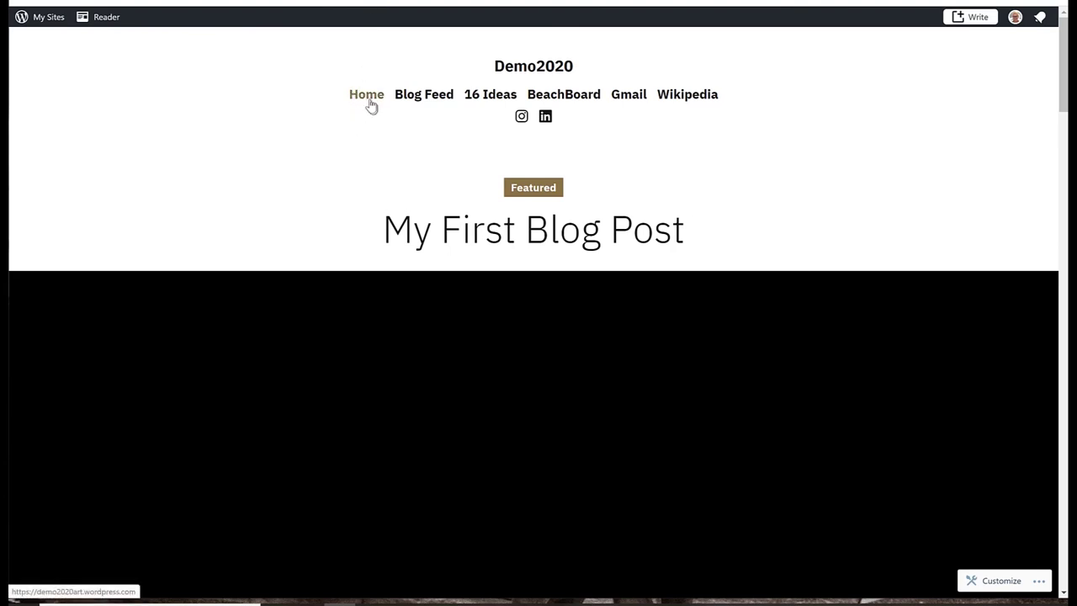
pyautogui.click(718, 95)
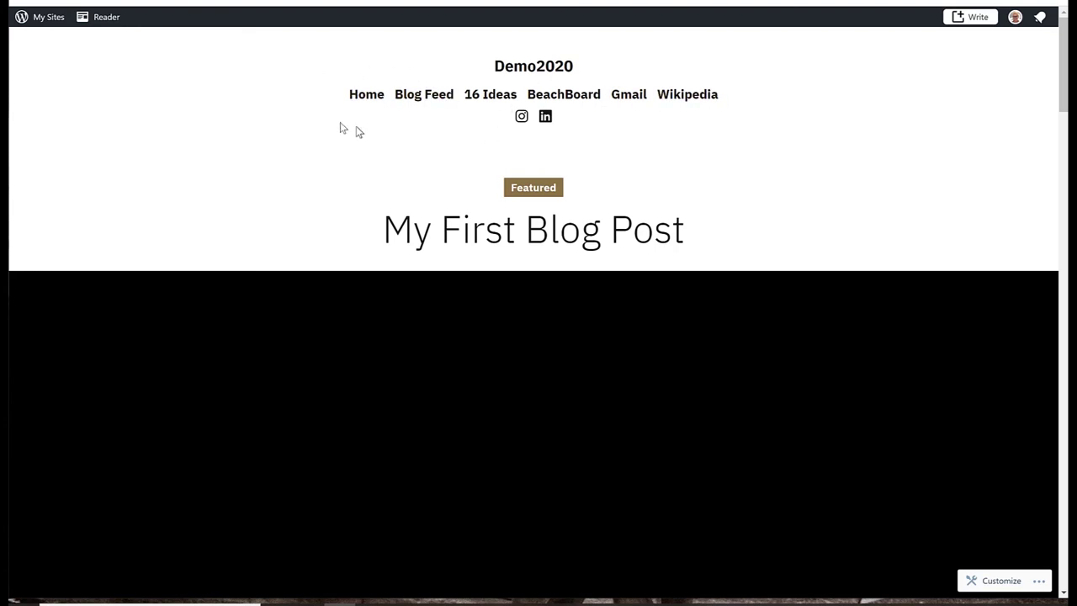
pyautogui.click(519, 122)
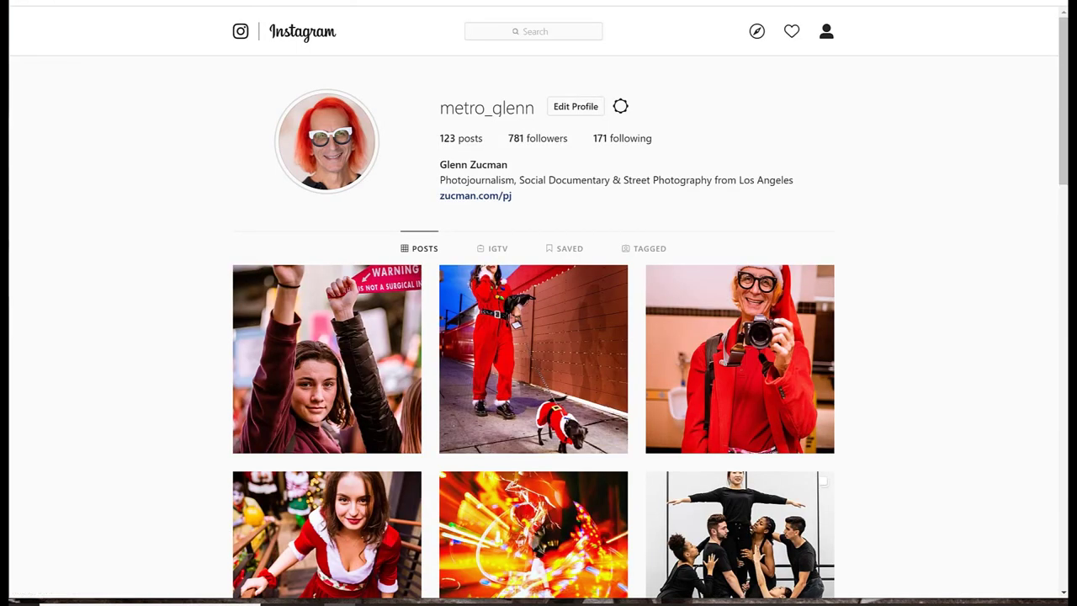
pyautogui.hotkey('alt', 'Left')
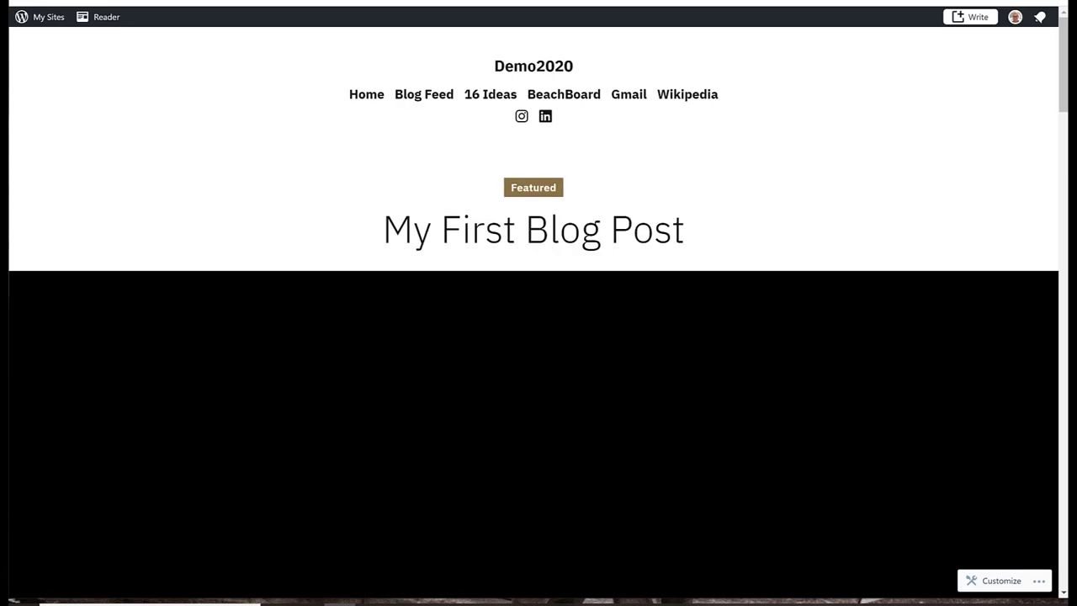